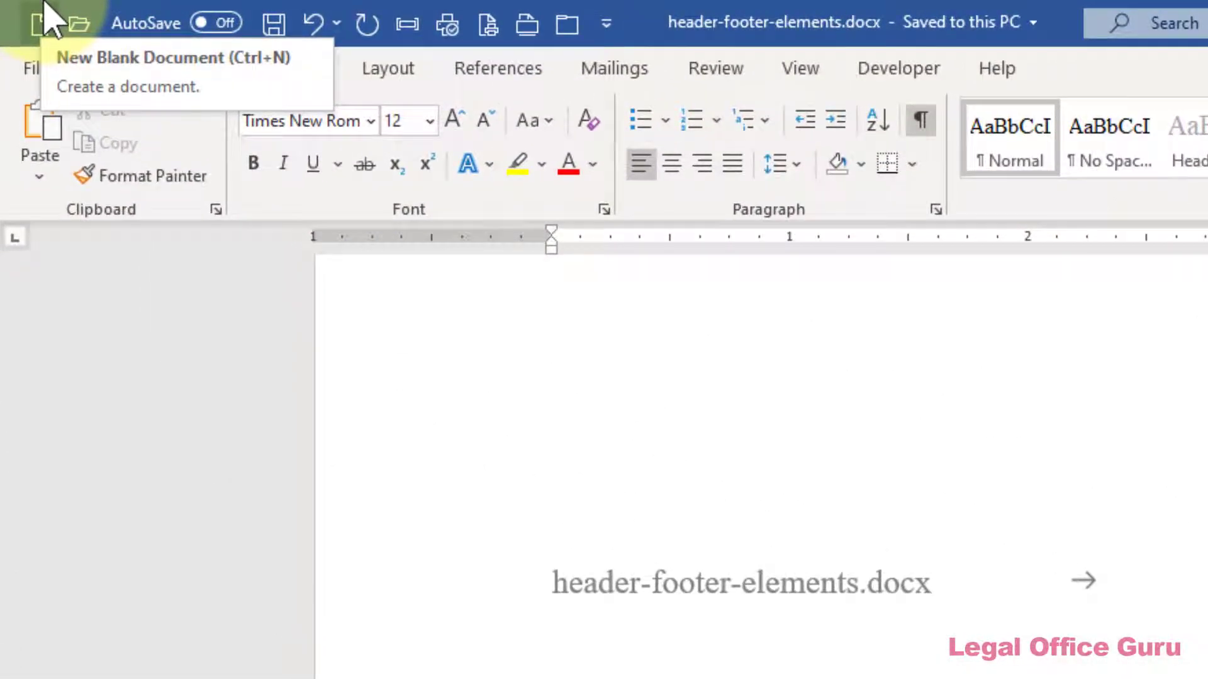
Create a new blank document
{"action": "left_click", "coordinate": [32, 68]}
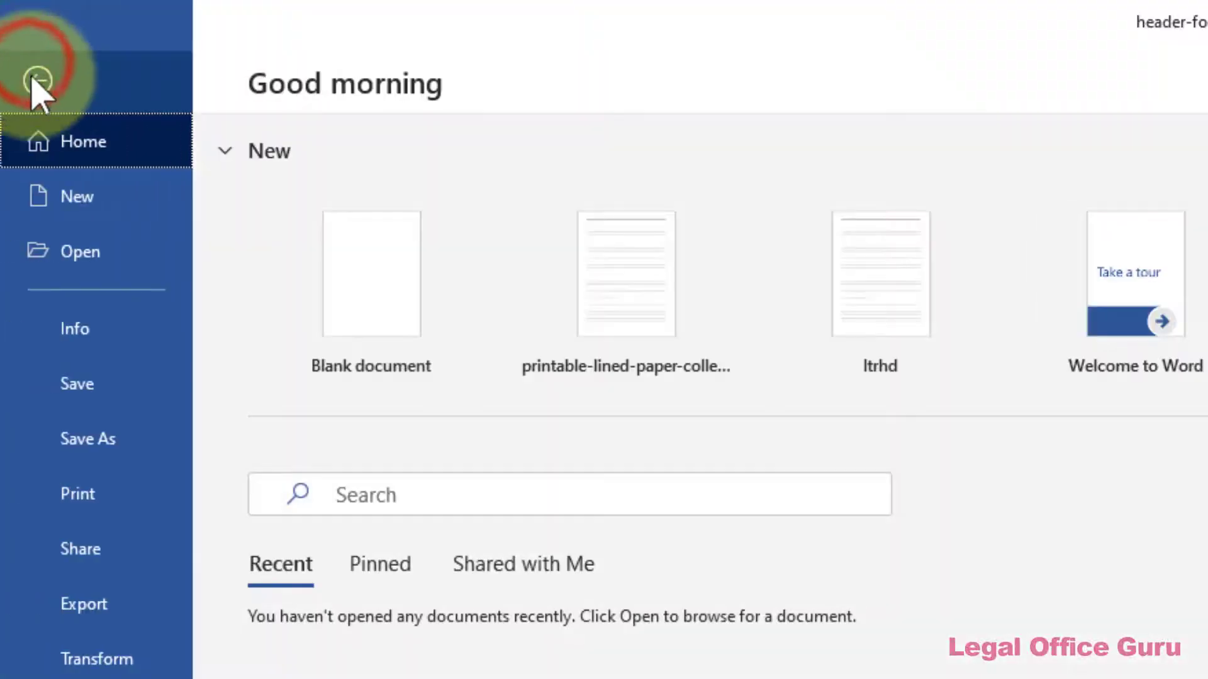
{"action": "left_click", "coordinate": [40, 190]}
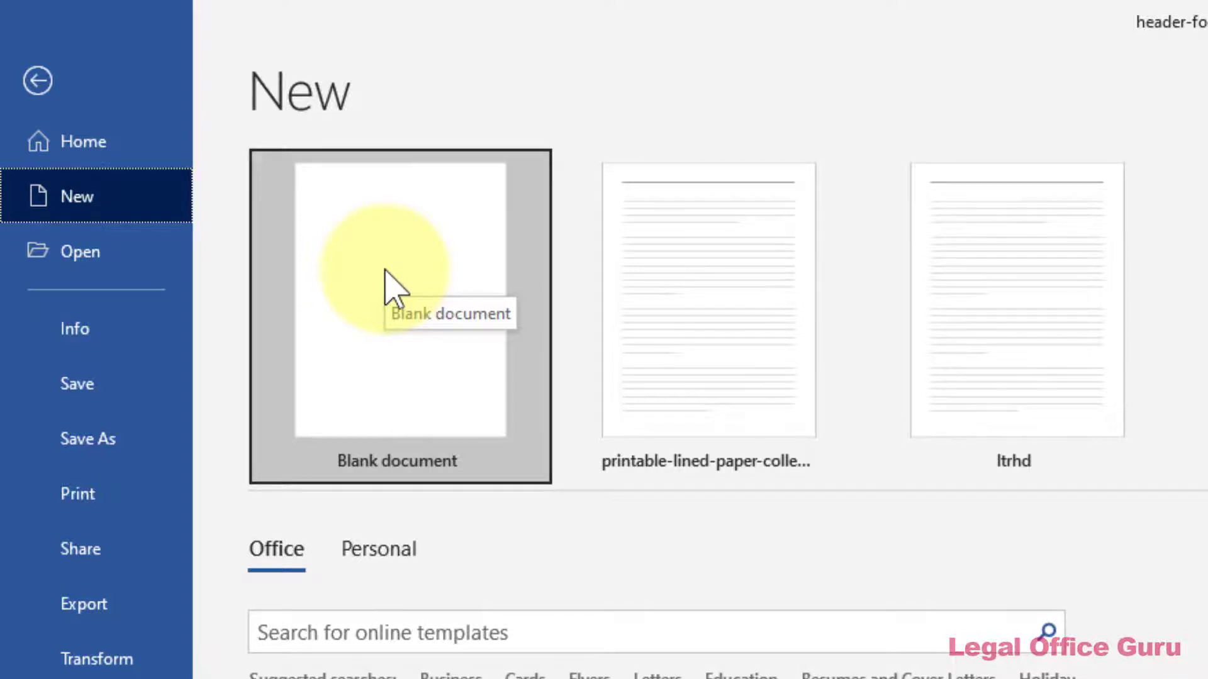
{"action": "left_click", "coordinate": [385, 271]}
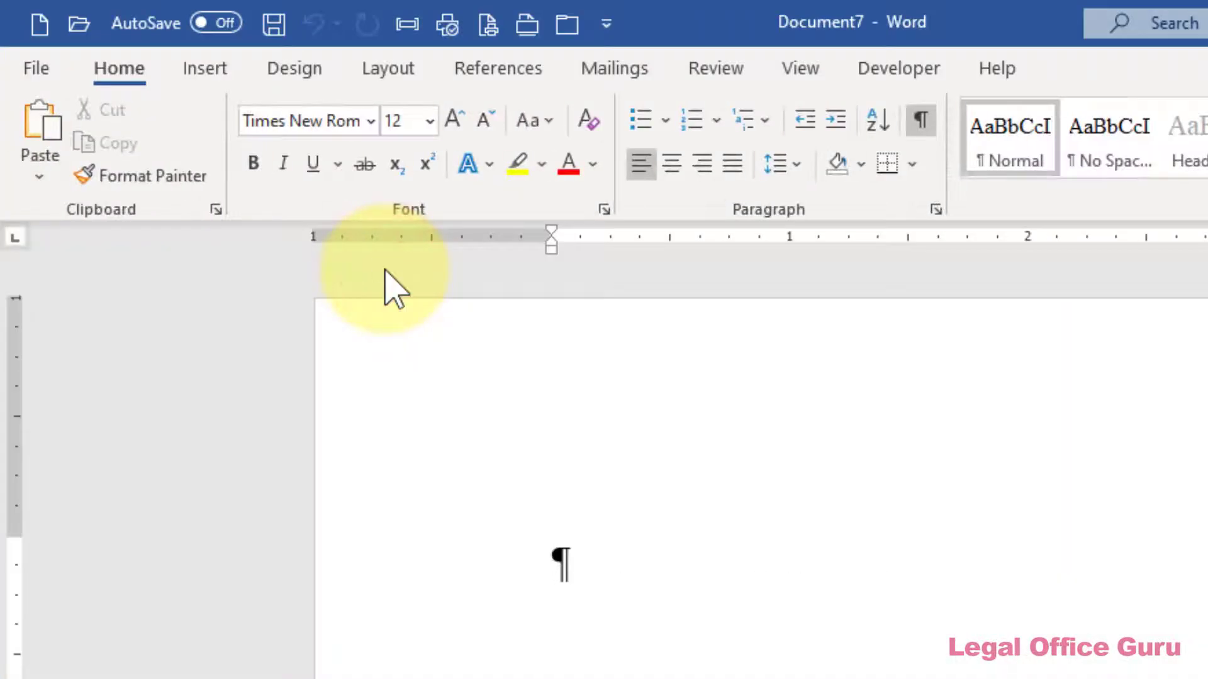
Check which template is attached to the new document, and leave the template settings unchanged
{"action": "left_click", "coordinate": [876, 71]}
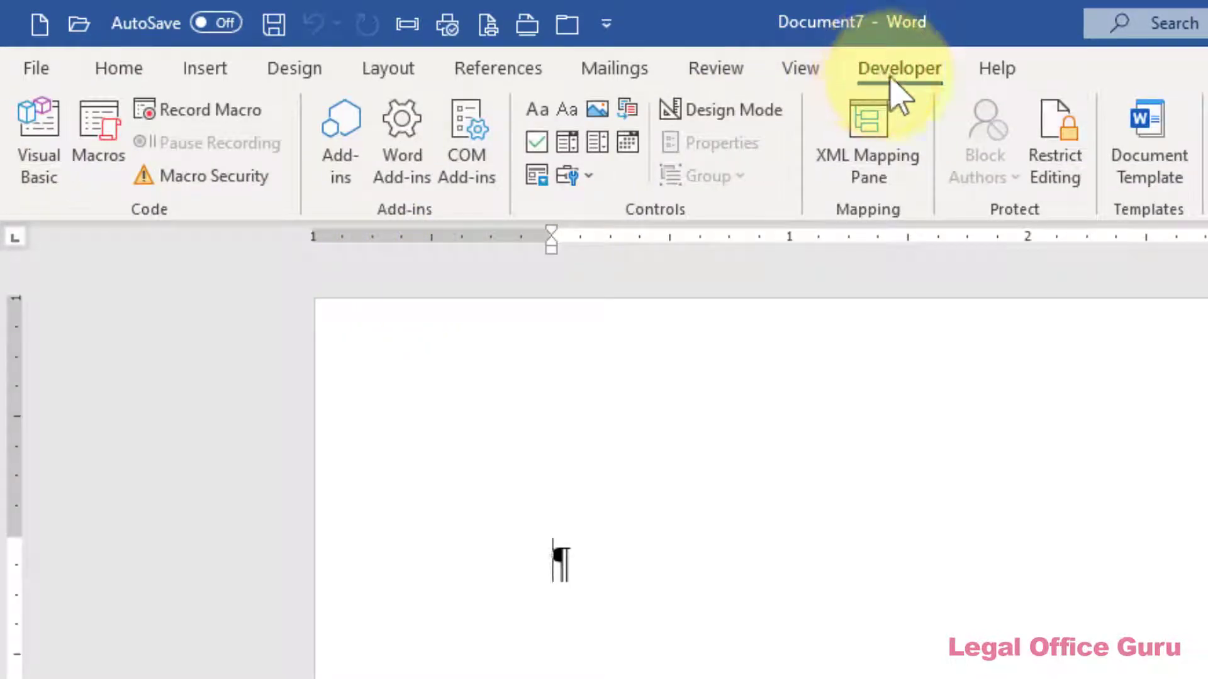
{"action": "left_click", "coordinate": [1147, 135]}
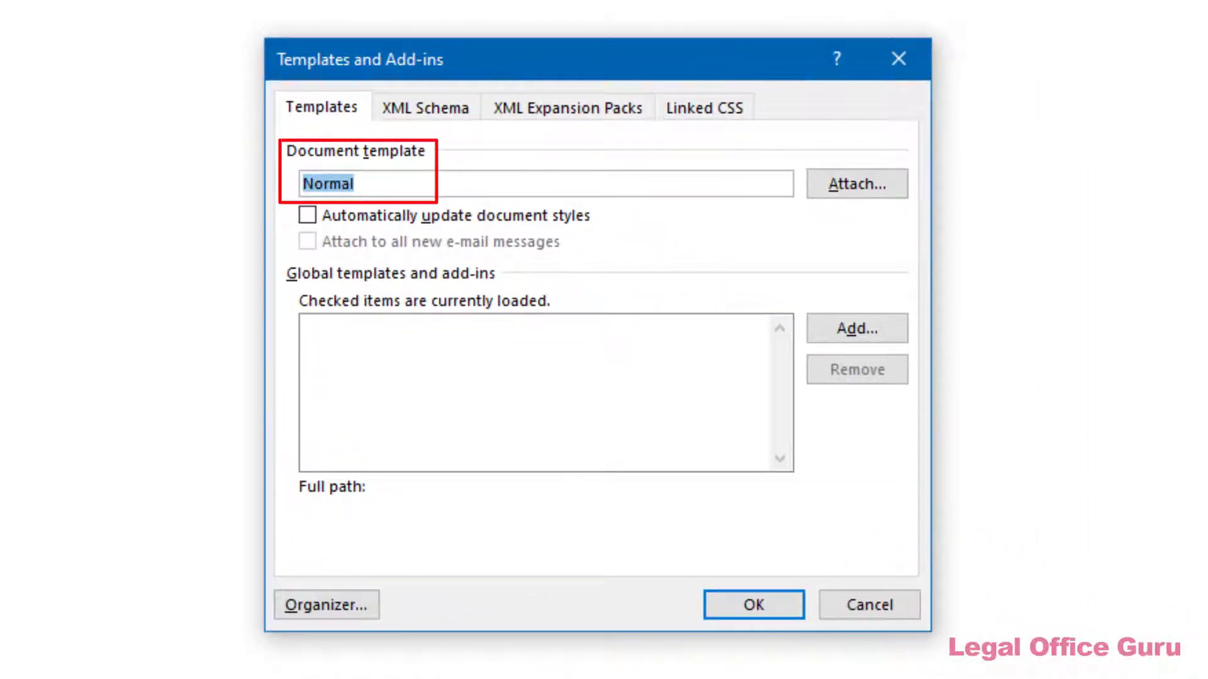
{"action": "left_click", "coordinate": [859, 612]}
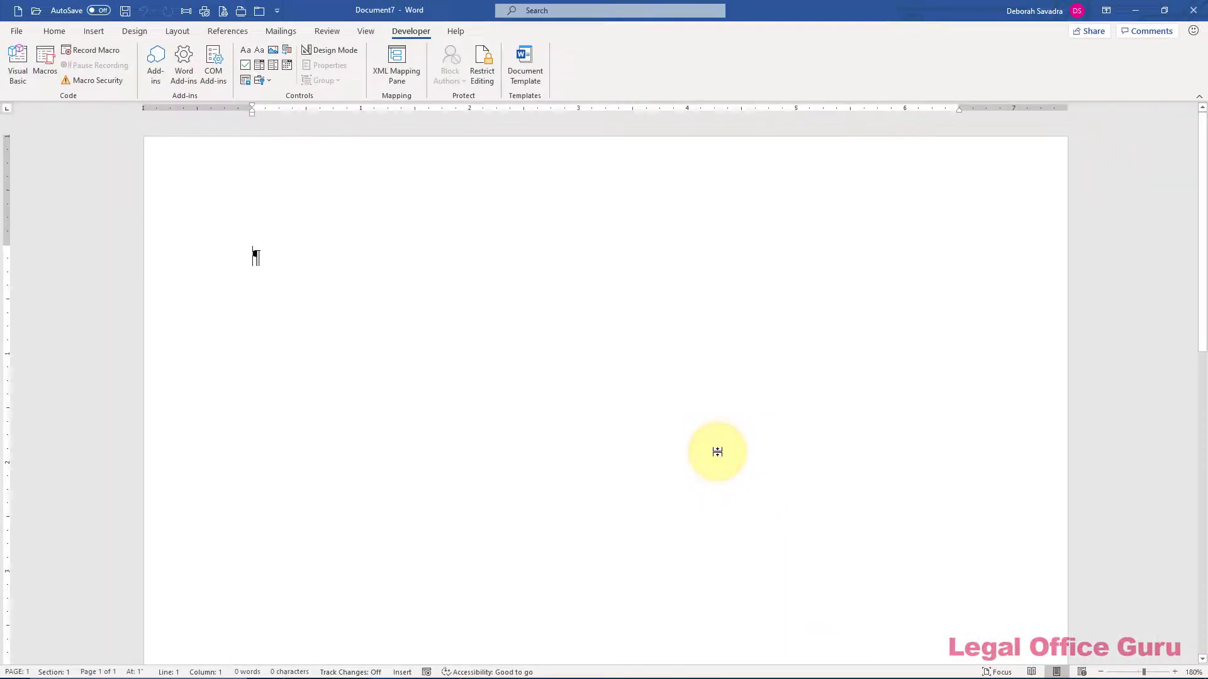
Open the program options and view the ribbon customization settings
{"action": "left_click", "coordinate": [26, 32]}
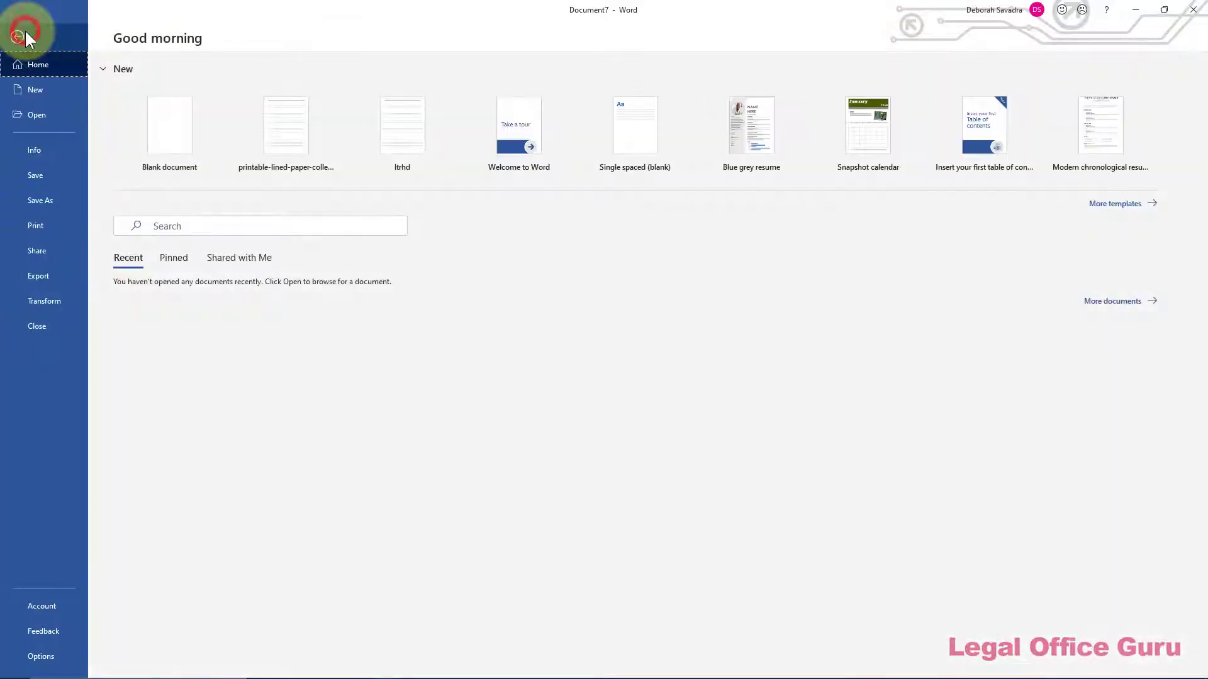
{"action": "left_click", "coordinate": [36, 654]}
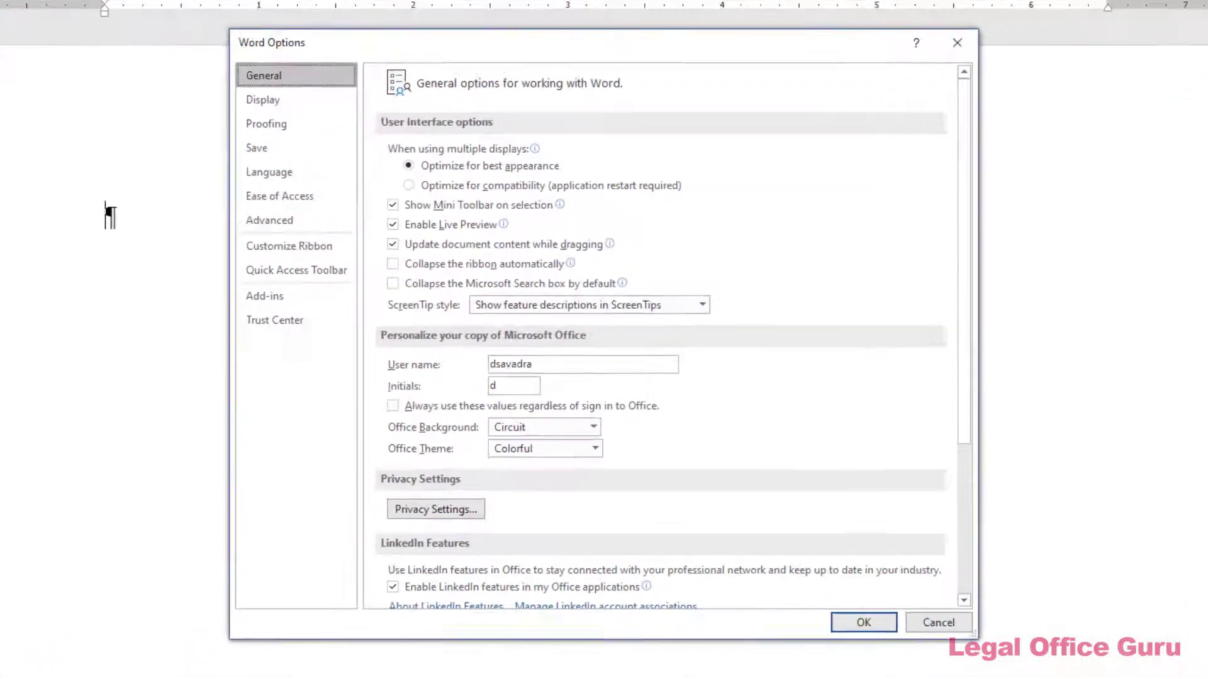
{"action": "left_click", "coordinate": [258, 247]}
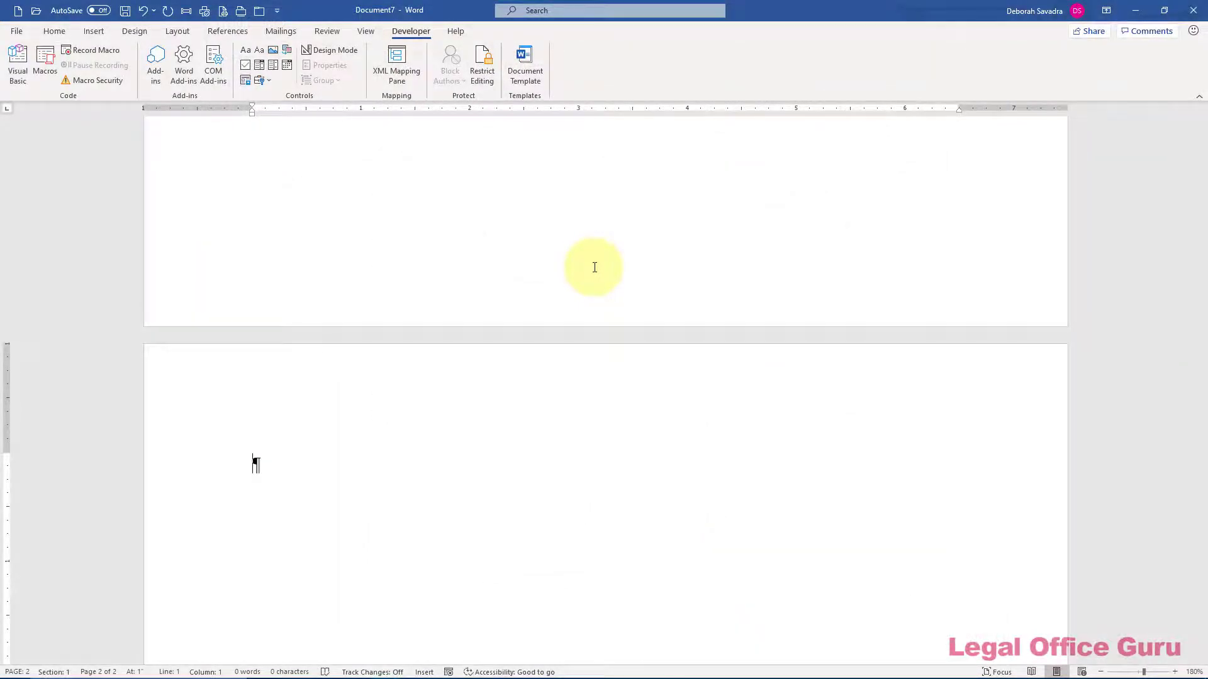
Open the footer of the first page for editing
{"action": "double_click", "coordinate": [594, 267]}
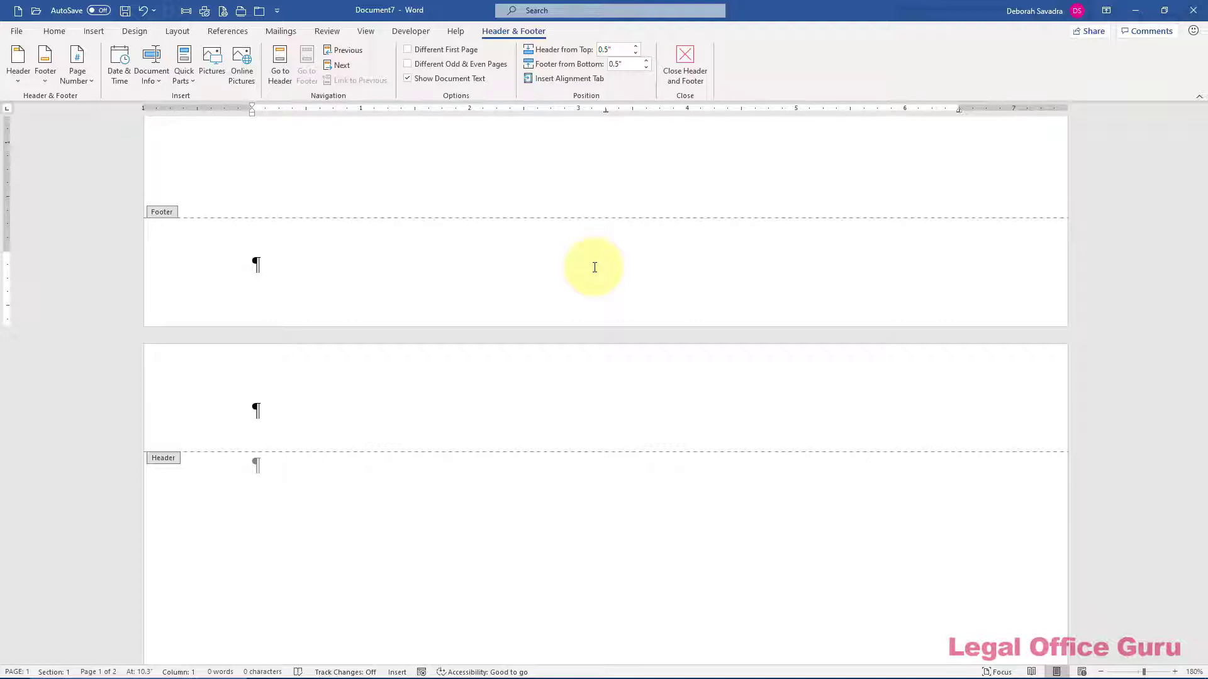
Try out the footer's centre and right tab stops, and remove both tabs again
{"action": "key", "text": "Tab"}
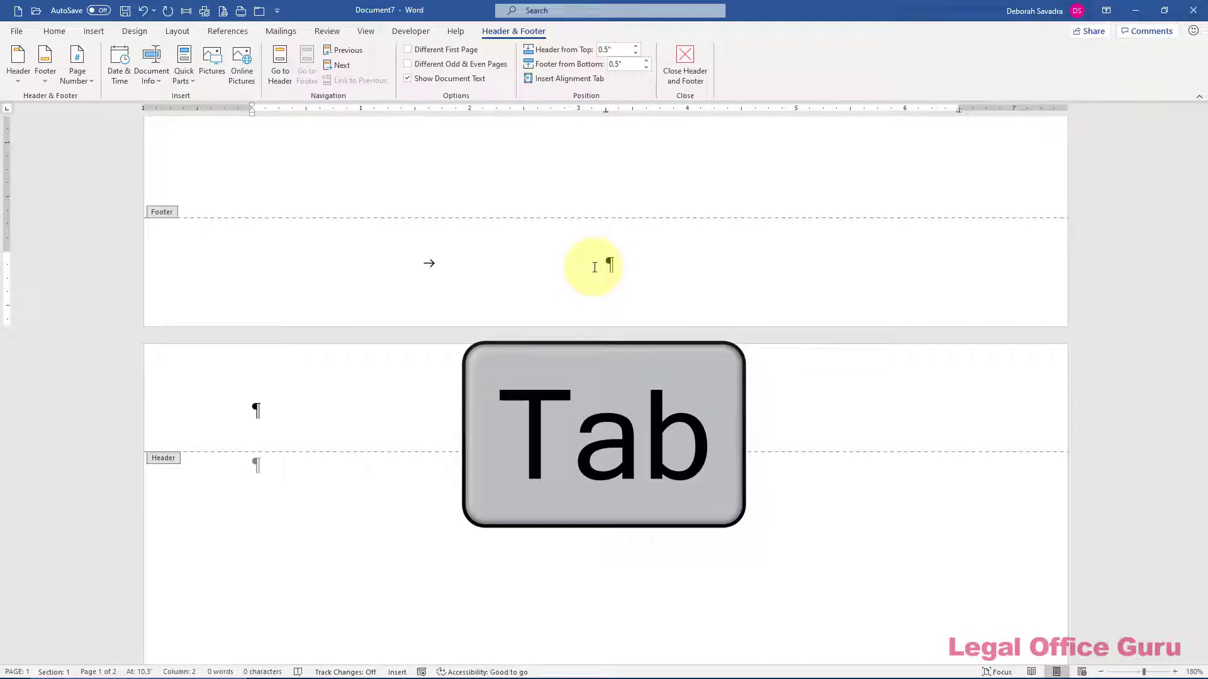
{"action": "key", "text": "Tab"}
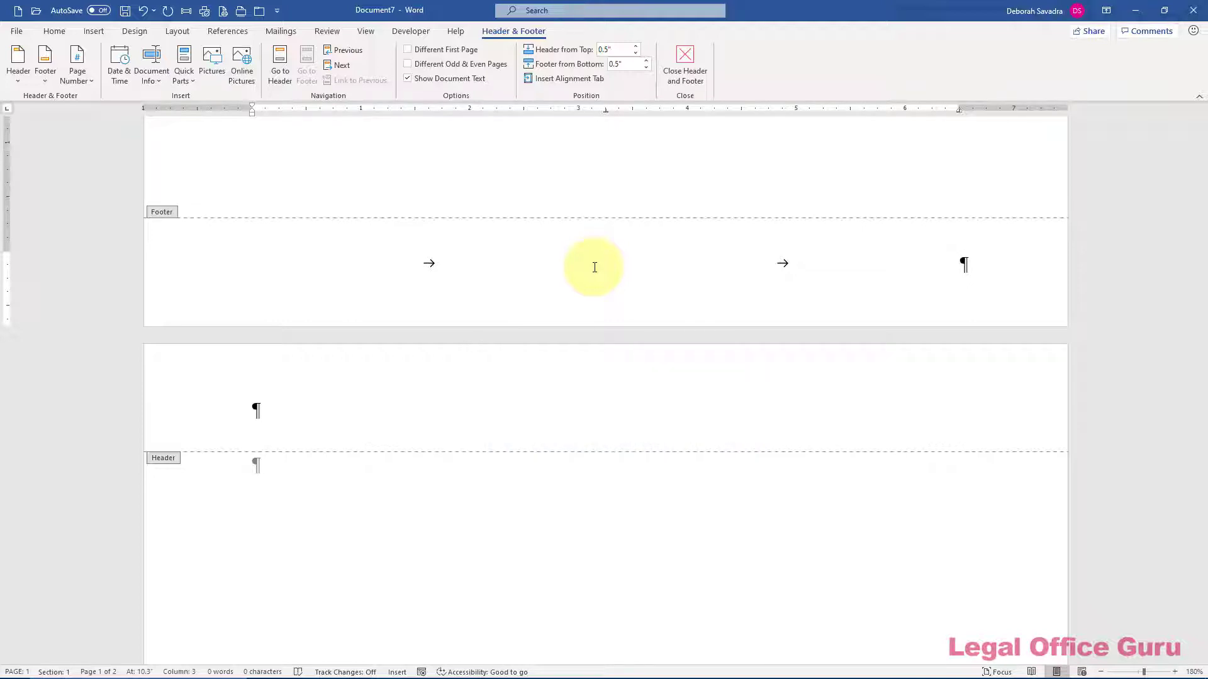
{"action": "key", "text": "BackSpace"}
{"action": "key", "text": "BackSpace"}
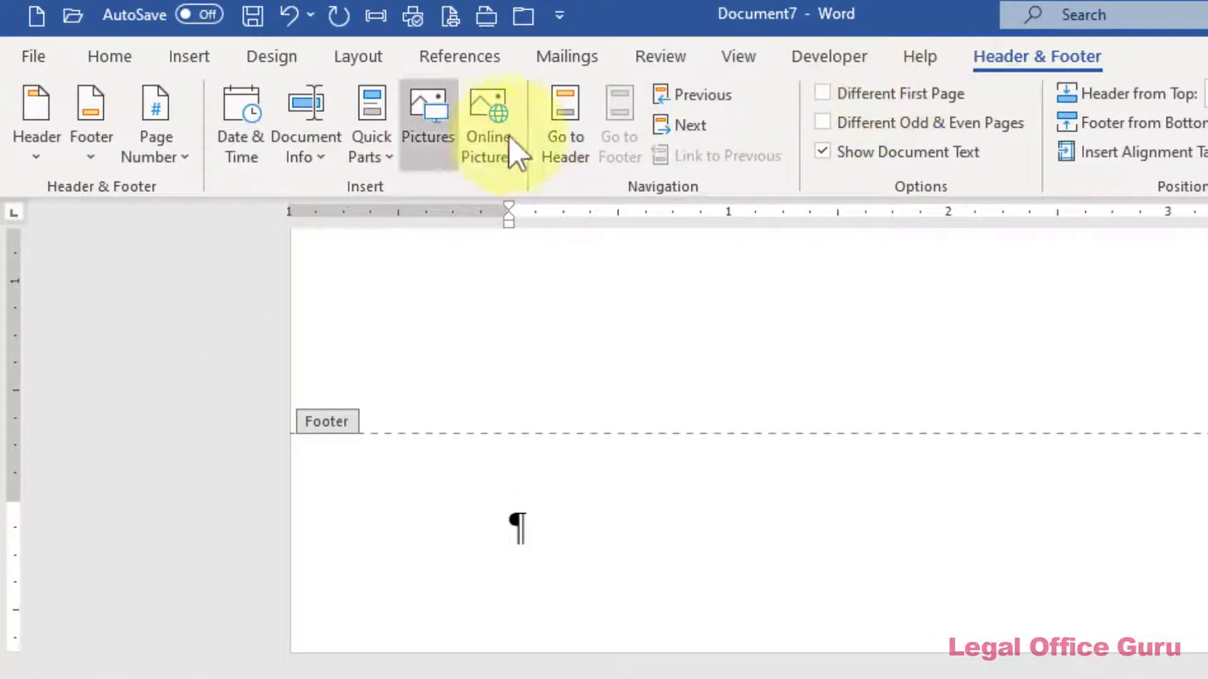
Insert a FileName field in Lowercase format at the footer's left margin
{"action": "left_click", "coordinate": [265, 108]}
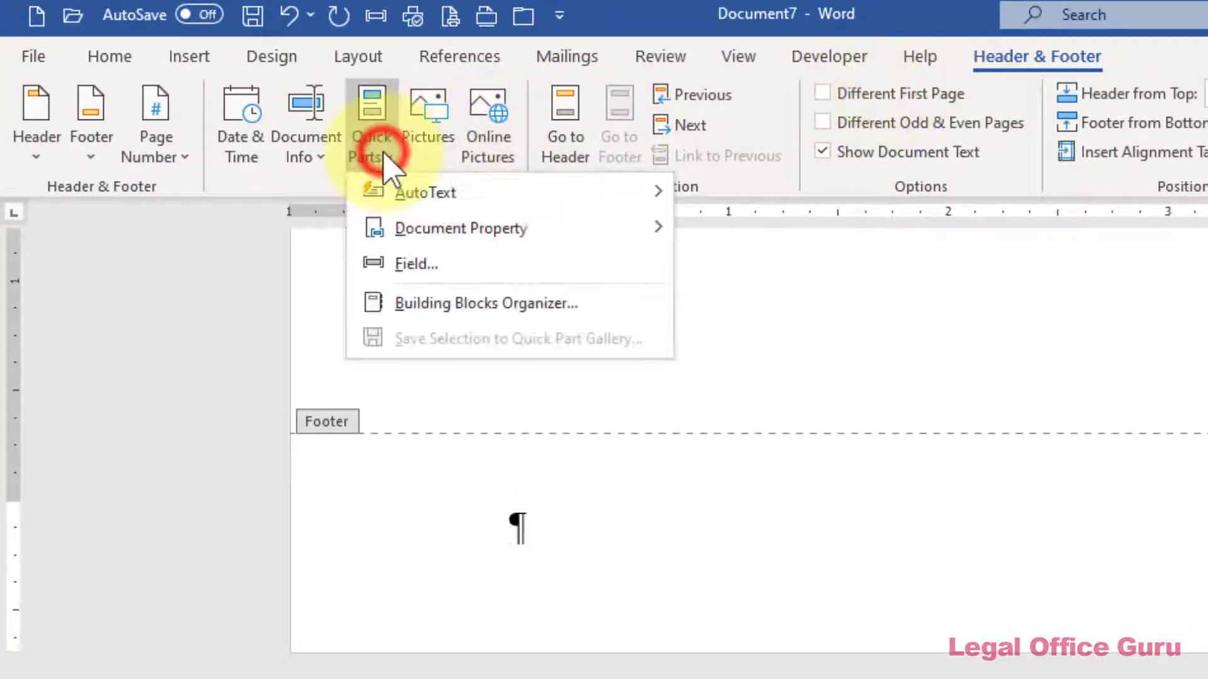
{"action": "left_click", "coordinate": [403, 264]}
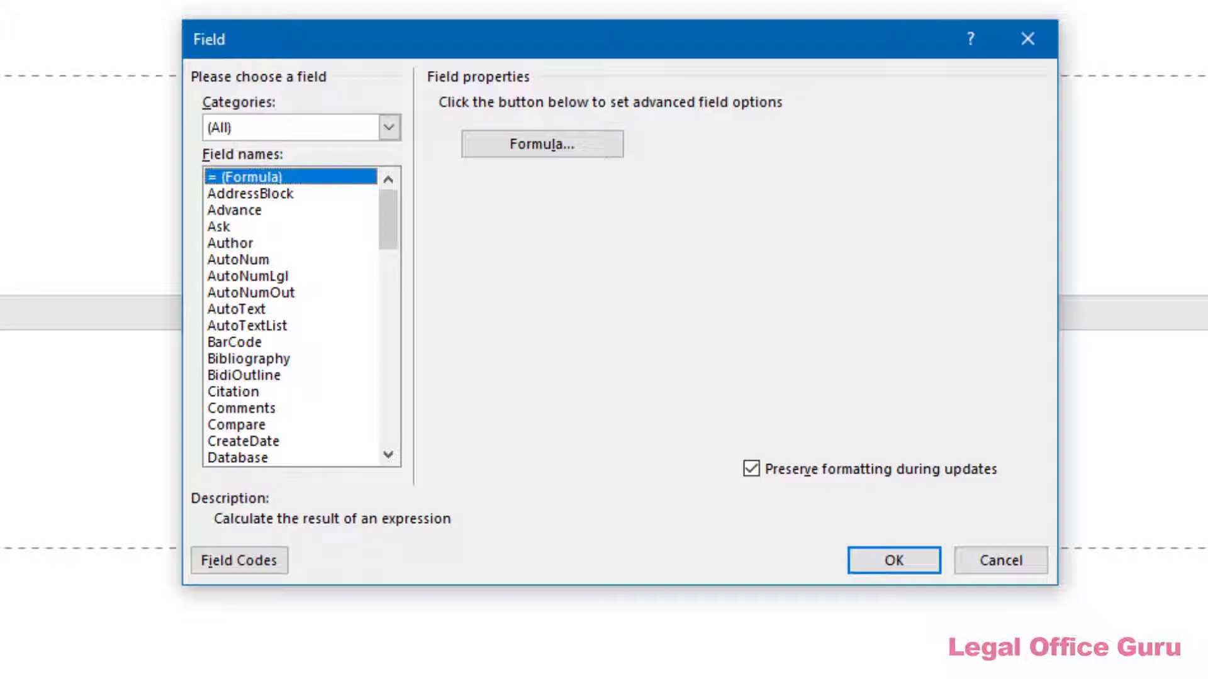
{"action": "left_click", "coordinate": [391, 420]}
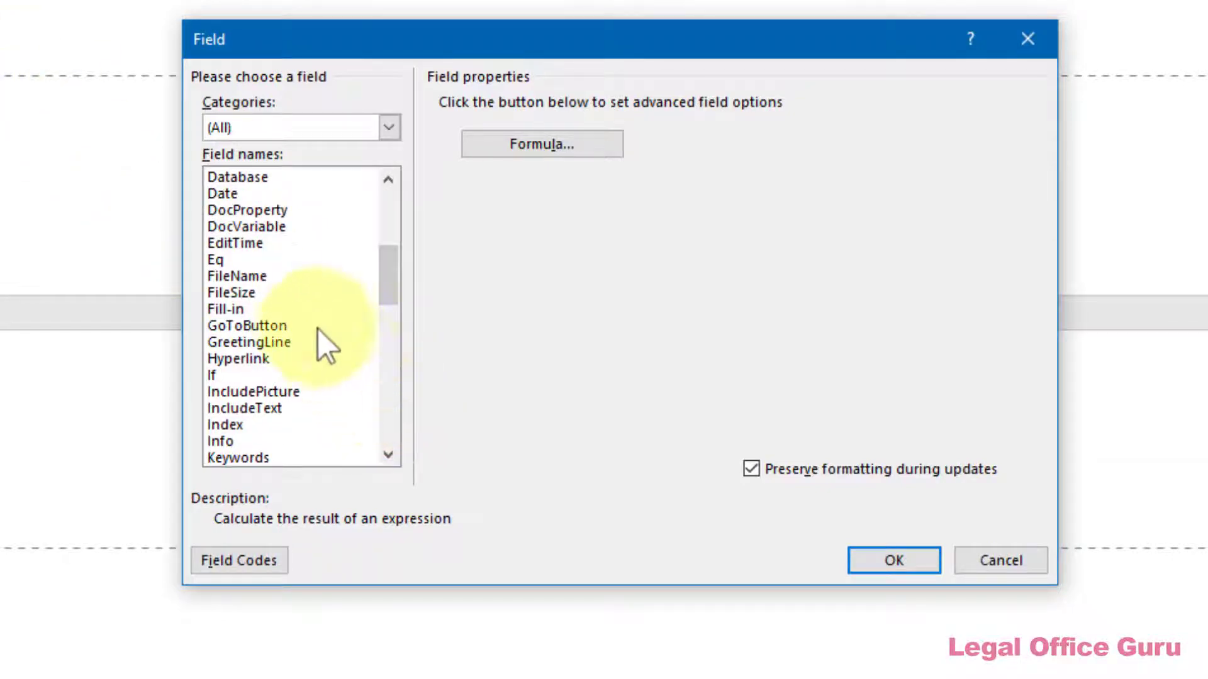
{"action": "left_click", "coordinate": [267, 277]}
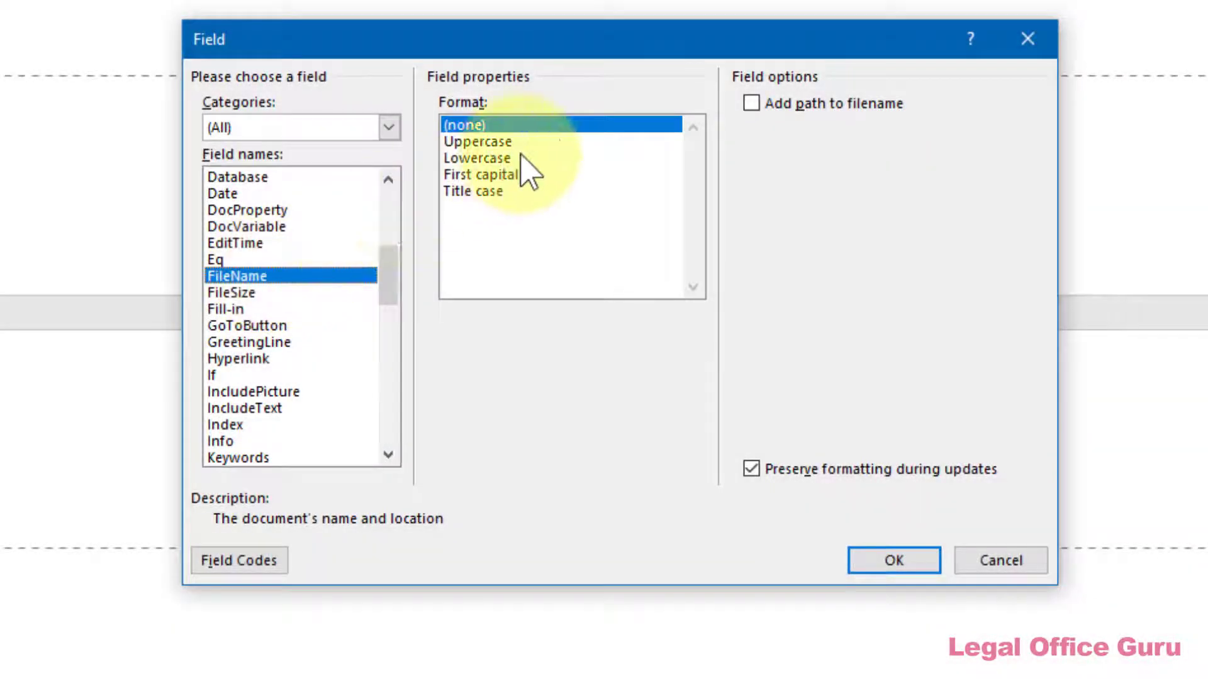
{"action": "left_click", "coordinate": [520, 157]}
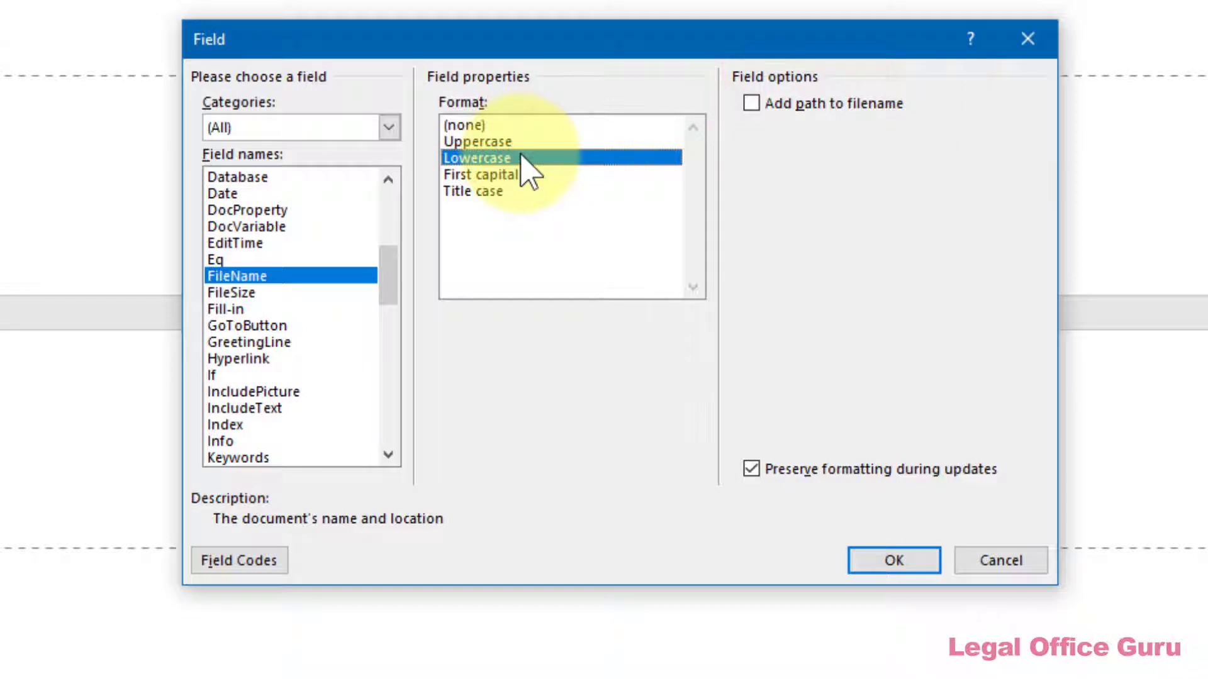
{"action": "left_click", "coordinate": [875, 567]}
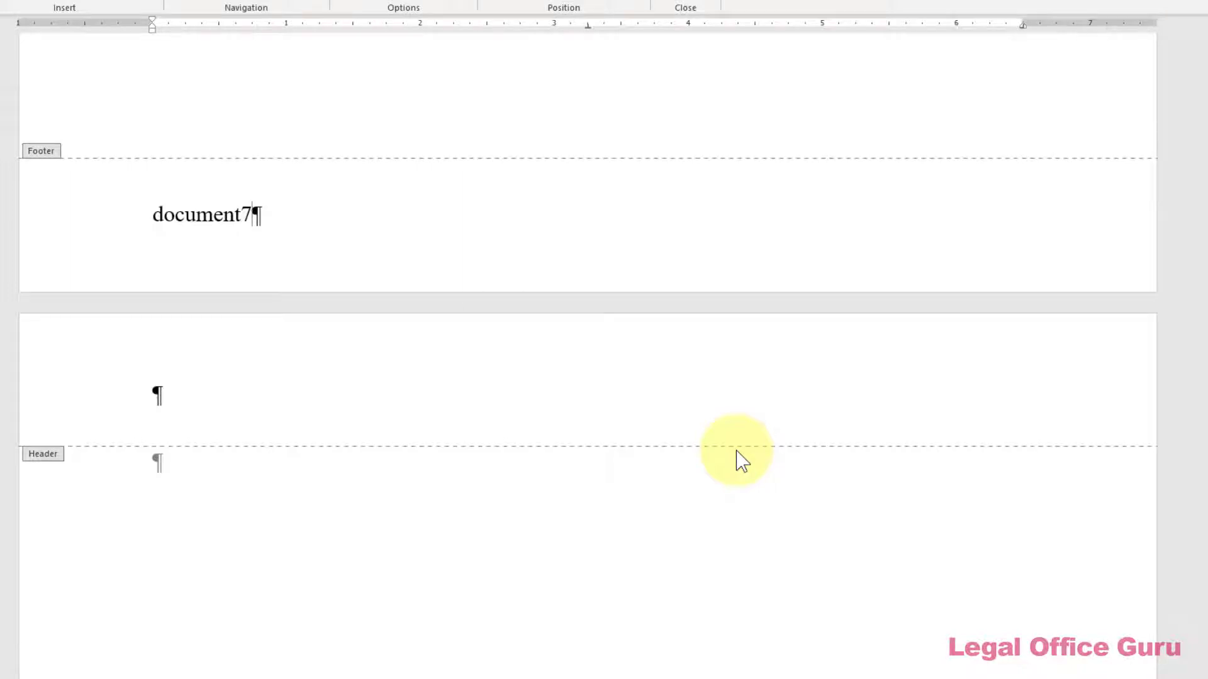
At the footer's centre tab stop, add the word "Page" followed by a Page field in "1, 2, 3, ..." format
{"action": "key", "text": "Tab"}
{"action": "type", "text": "Page"}
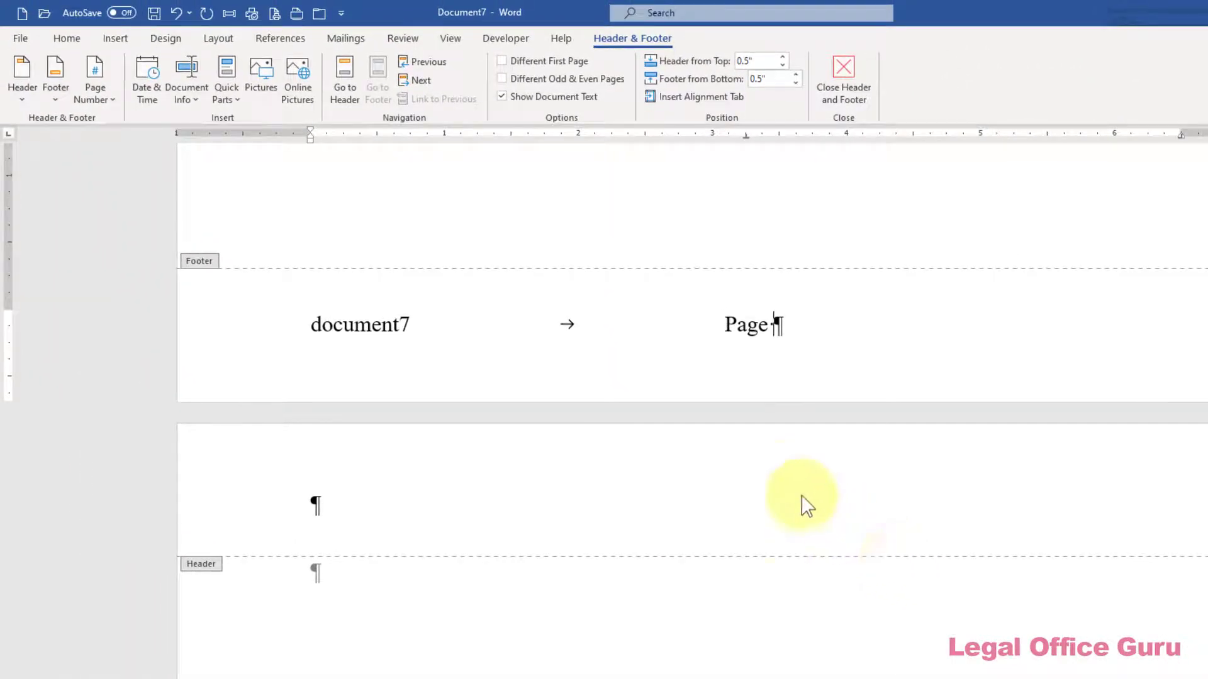
{"action": "left_click", "coordinate": [234, 98]}
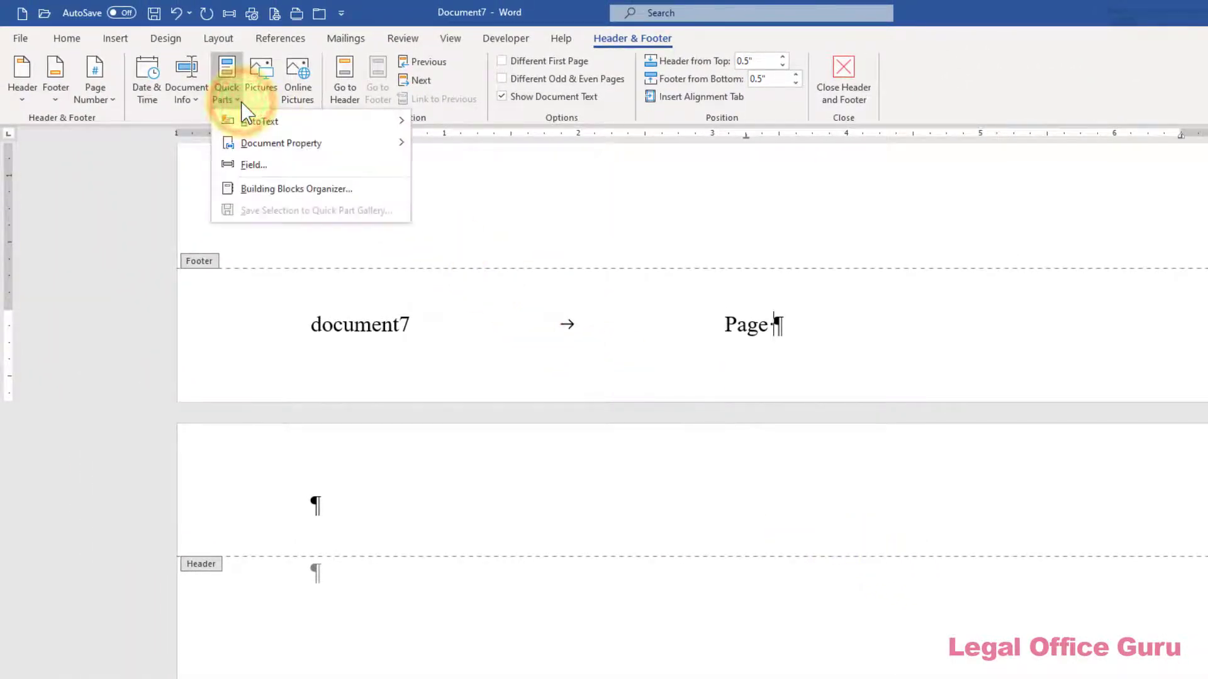
{"action": "left_click", "coordinate": [245, 165]}
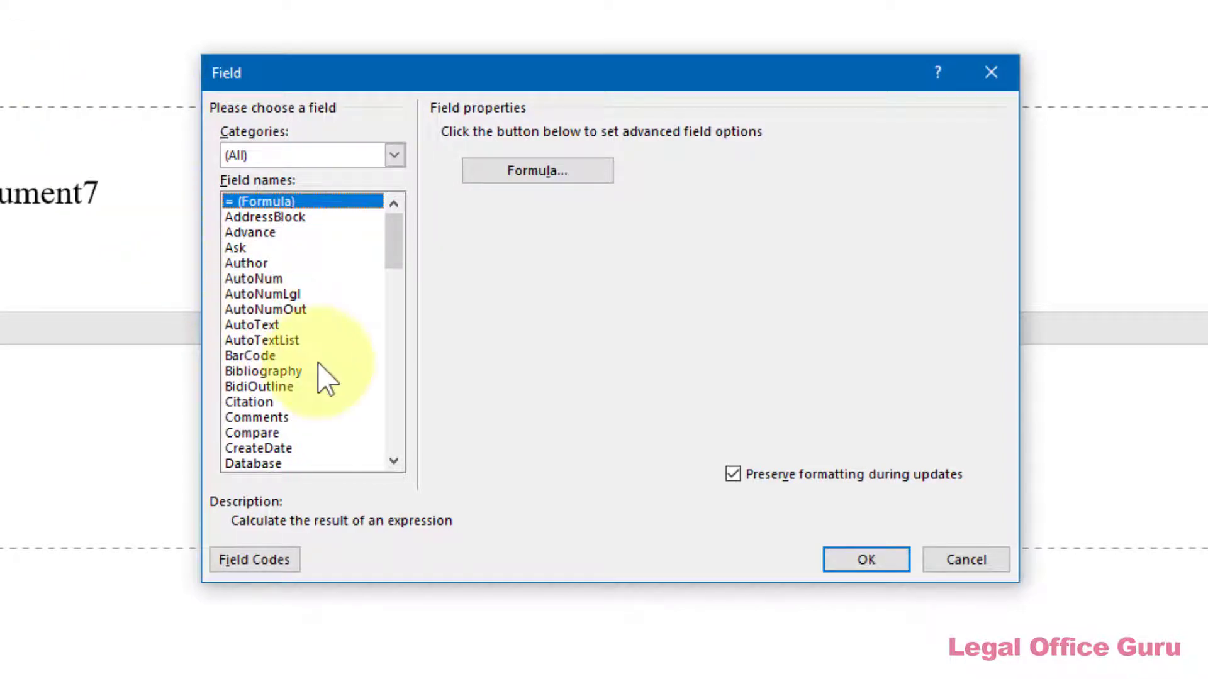
{"action": "scroll", "coordinate": [324, 379], "scroll_direction": "down", "scroll_amount": 9}
{"action": "scroll", "coordinate": [324, 378], "scroll_direction": "down", "scroll_amount": 3}
{"action": "left_click", "coordinate": [252, 386]}
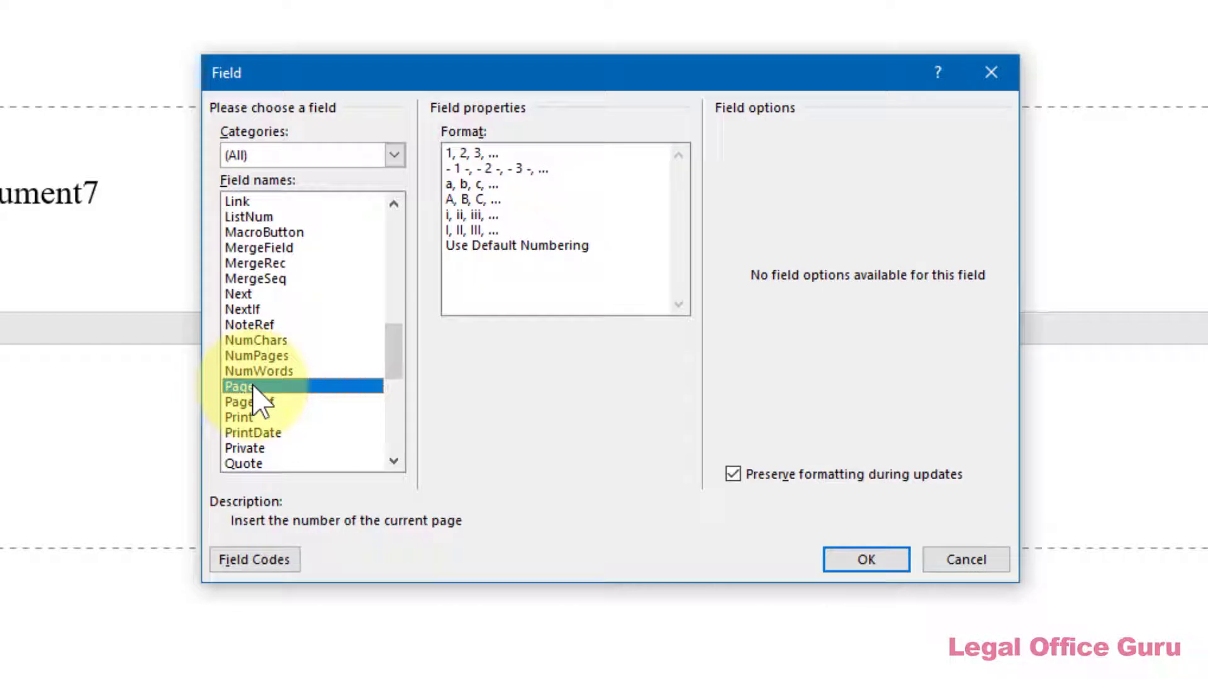
{"action": "left_click", "coordinate": [511, 154]}
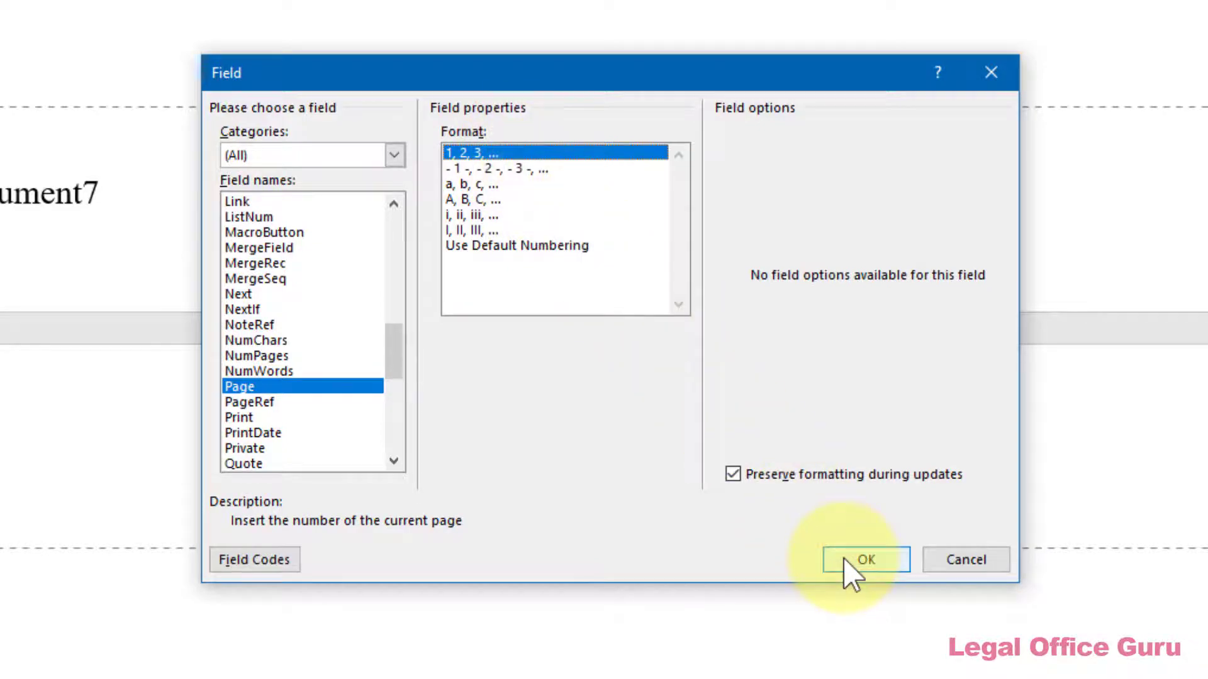
{"action": "left_click", "coordinate": [852, 574]}
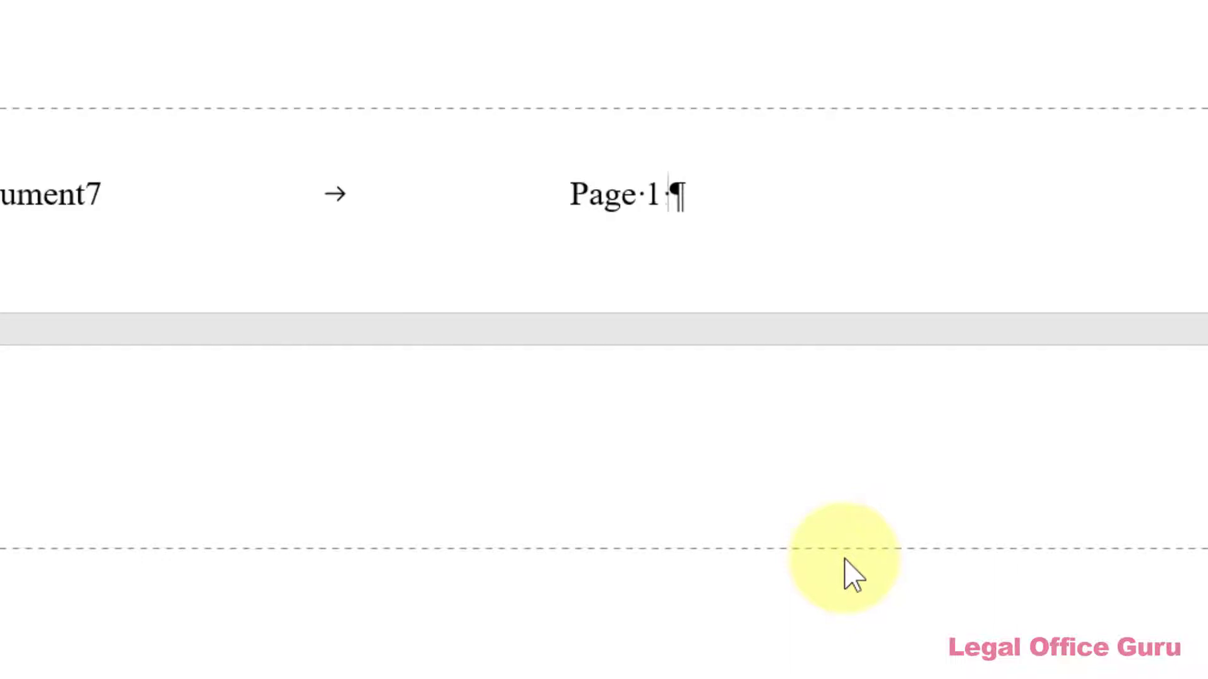
Add "of" after the page number, followed by a NumPages field in "1, 2, 3, ..." format
{"action": "type", "text": "of"}
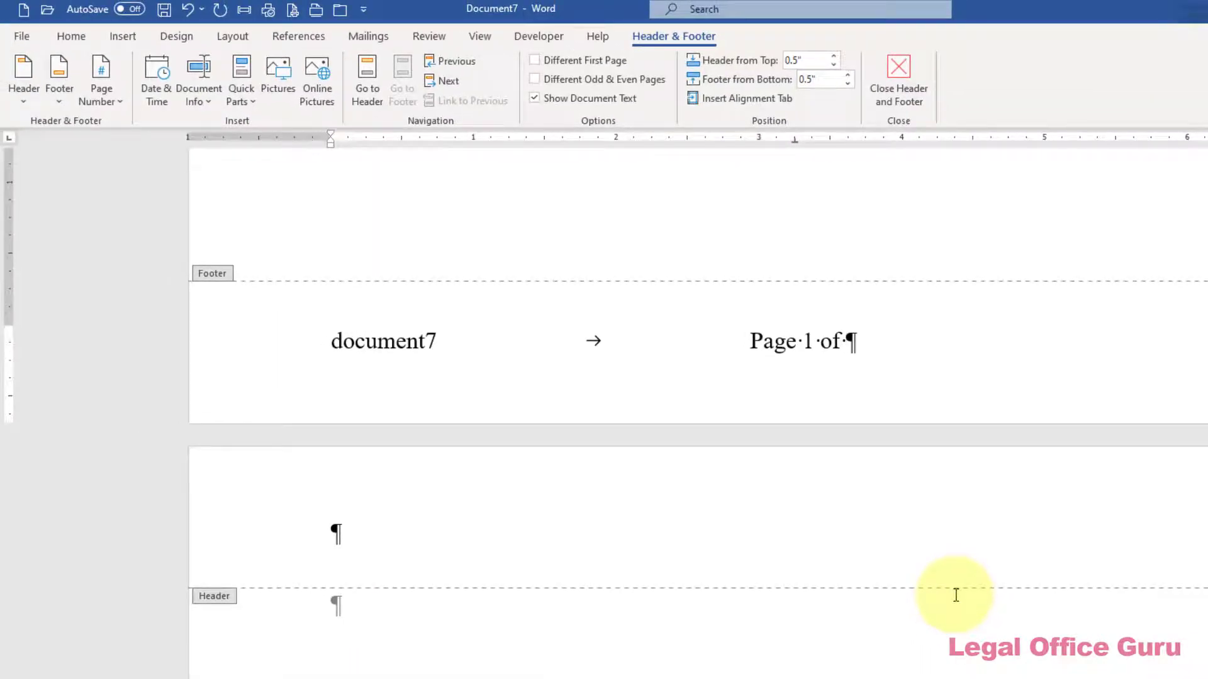
{"action": "left_click", "coordinate": [238, 101]}
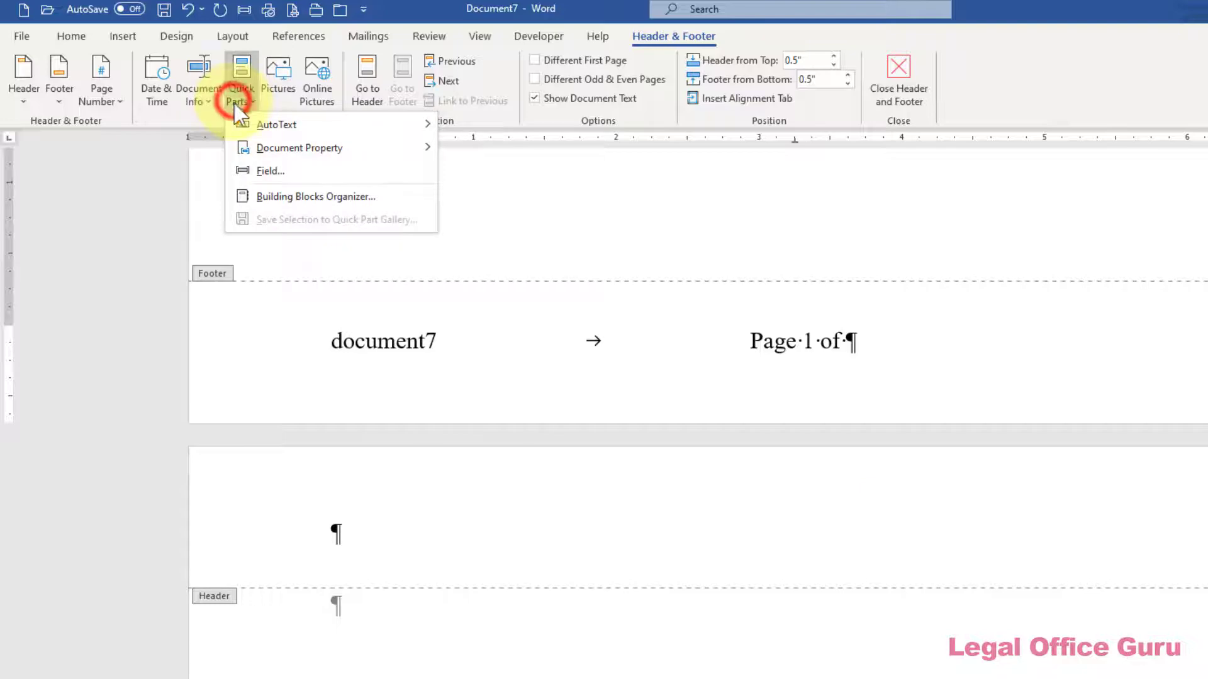
{"action": "left_click", "coordinate": [265, 172]}
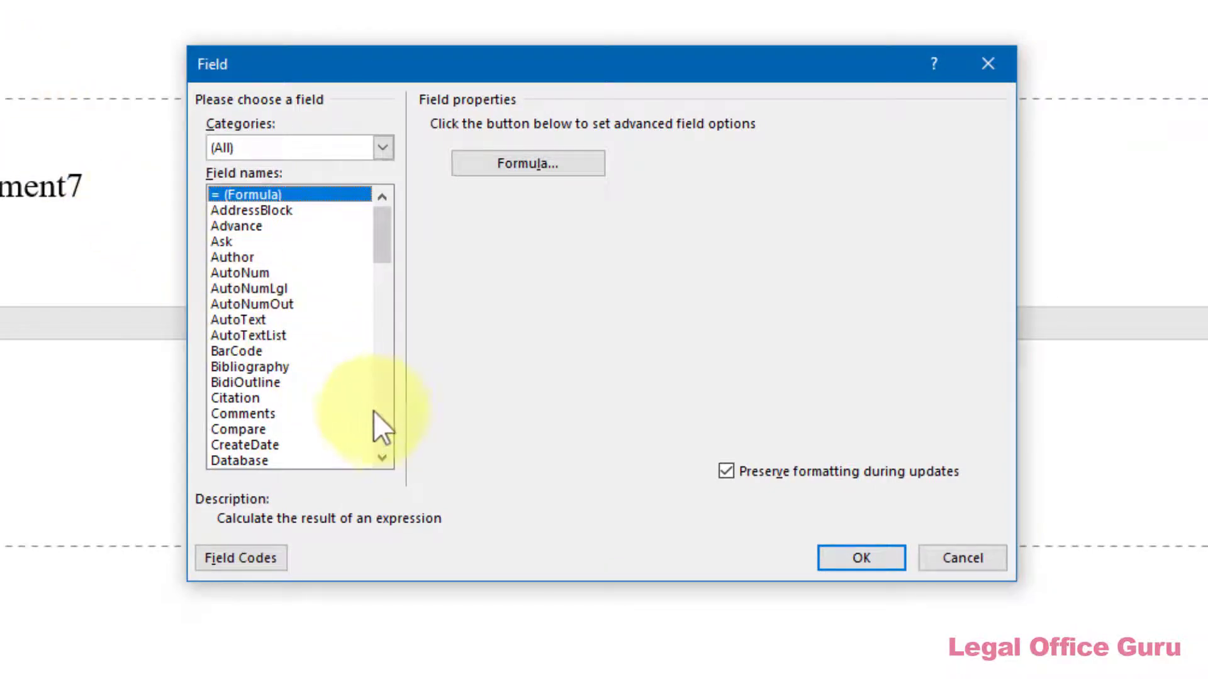
{"action": "left_click", "coordinate": [385, 421]}
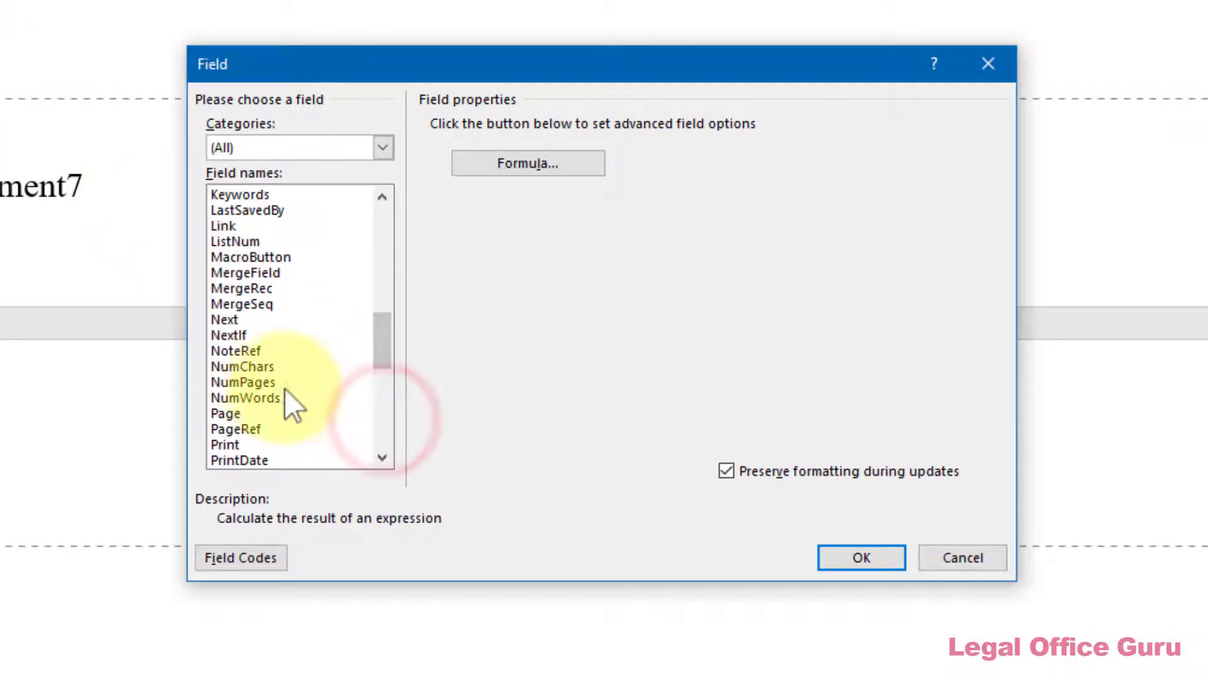
{"action": "left_click", "coordinate": [271, 383]}
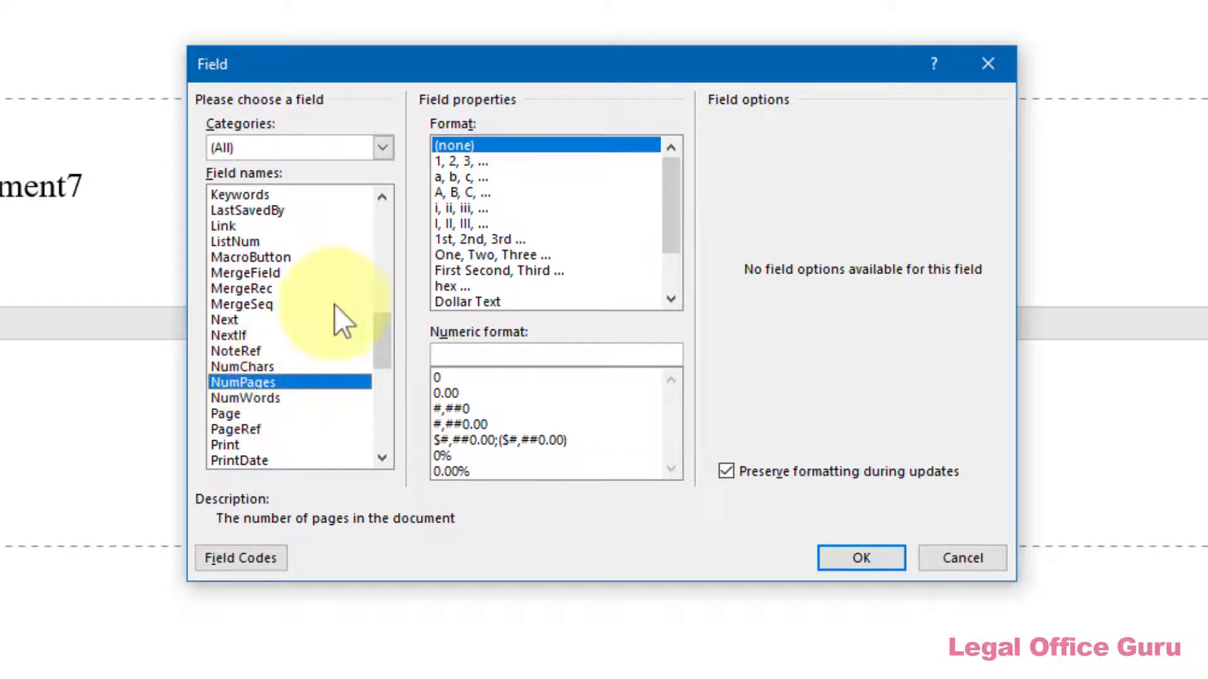
{"action": "left_click", "coordinate": [448, 161]}
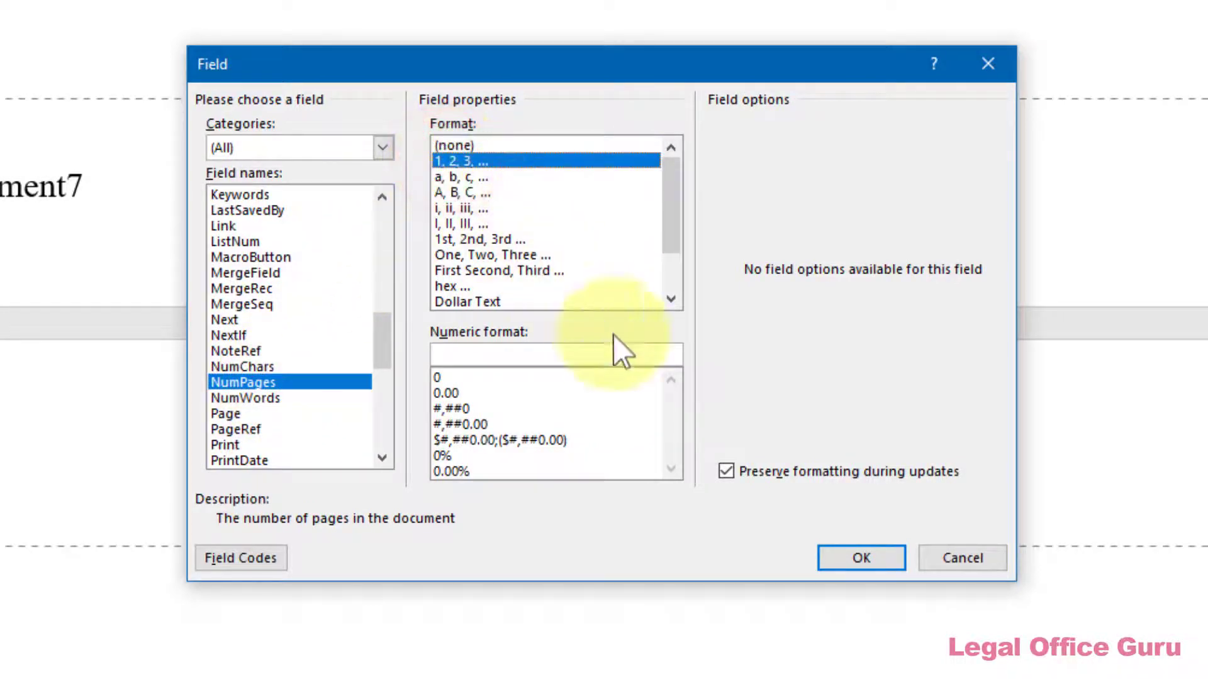
{"action": "left_click", "coordinate": [829, 562]}
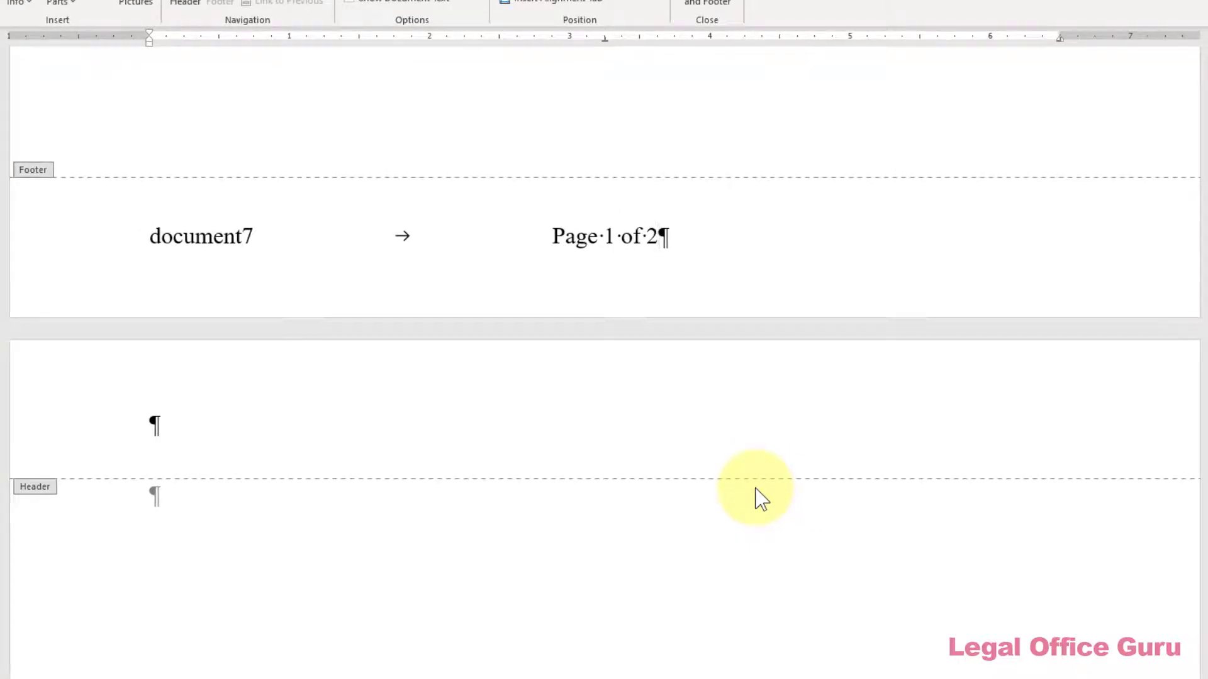
Add the label "Last Update:" at the footer's right tab stop
{"action": "key", "text": "Tab"}
{"action": "type", "text": "Last Update"}
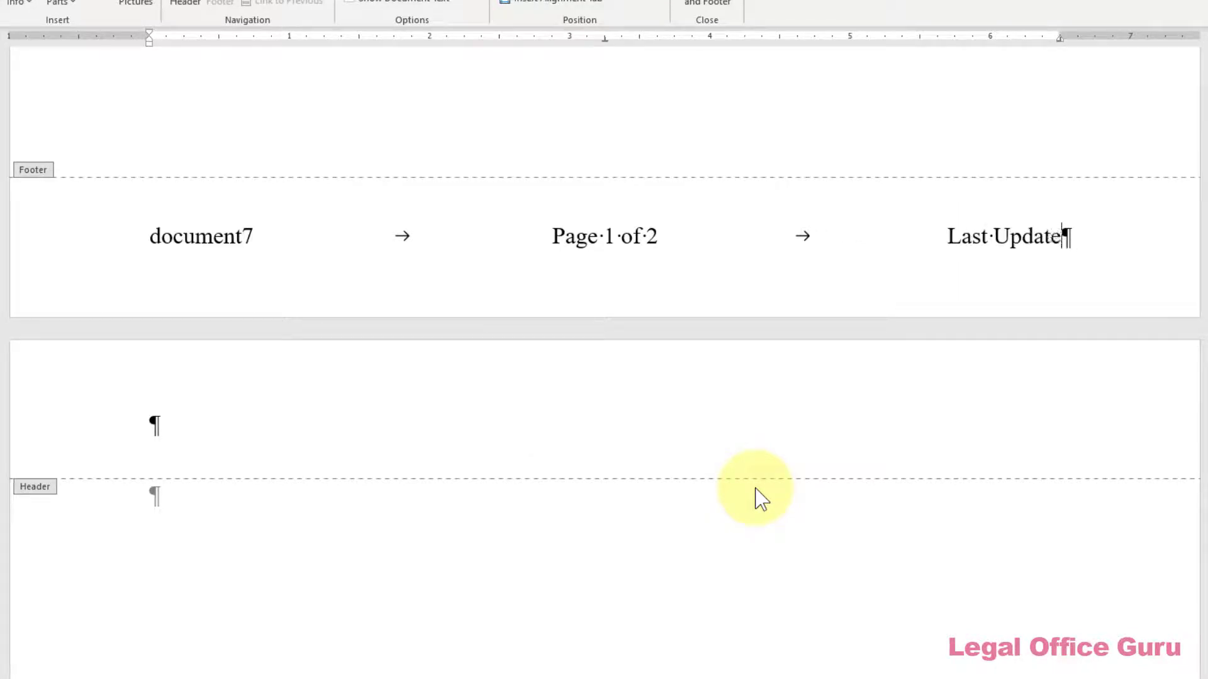
{"action": "type", "text": ":"}
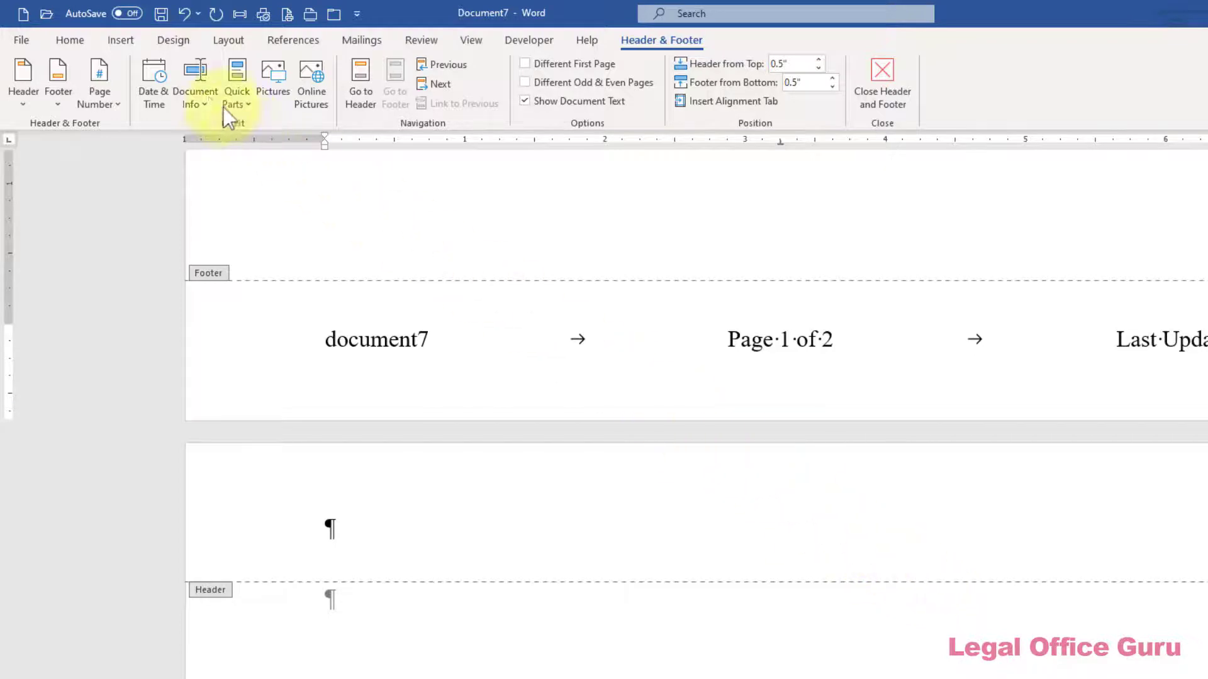
Insert a SaveDate field in "M/d/yyyy h:mm am/pm" format after the "Last Update:" label
{"action": "left_click", "coordinate": [208, 98]}
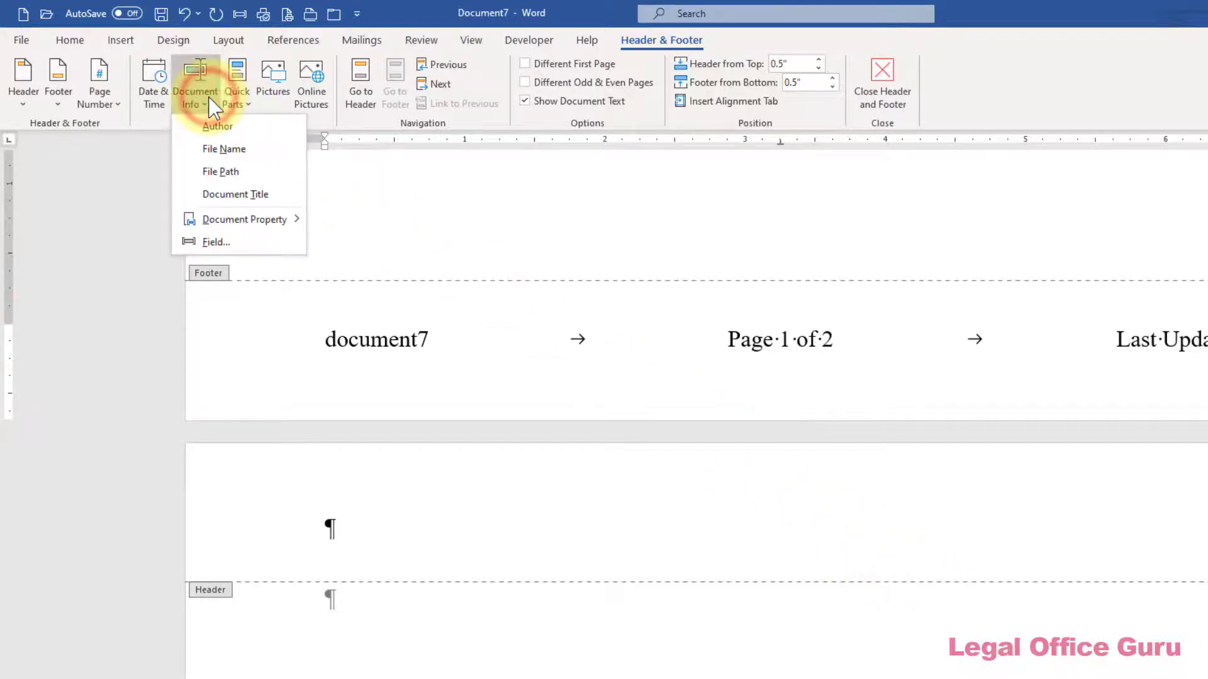
{"action": "left_click", "coordinate": [212, 245]}
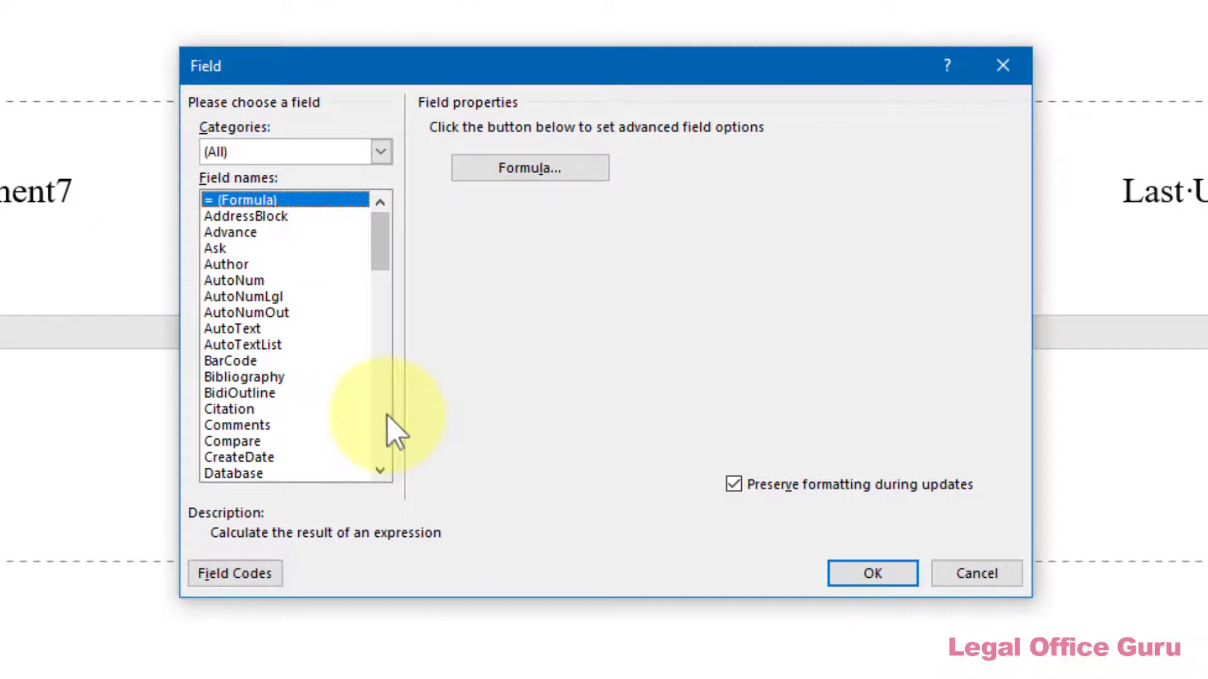
{"action": "left_click", "coordinate": [387, 415]}
{"action": "left_click", "coordinate": [387, 414]}
{"action": "left_click", "coordinate": [387, 415]}
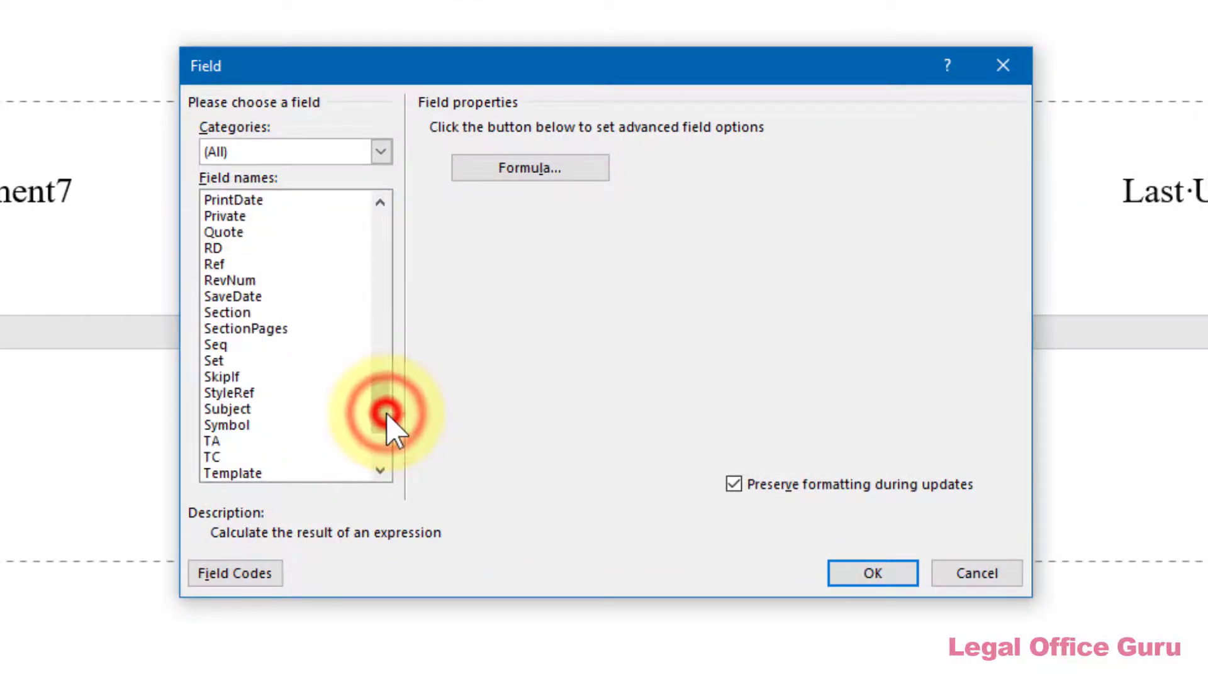
{"action": "left_click", "coordinate": [230, 298]}
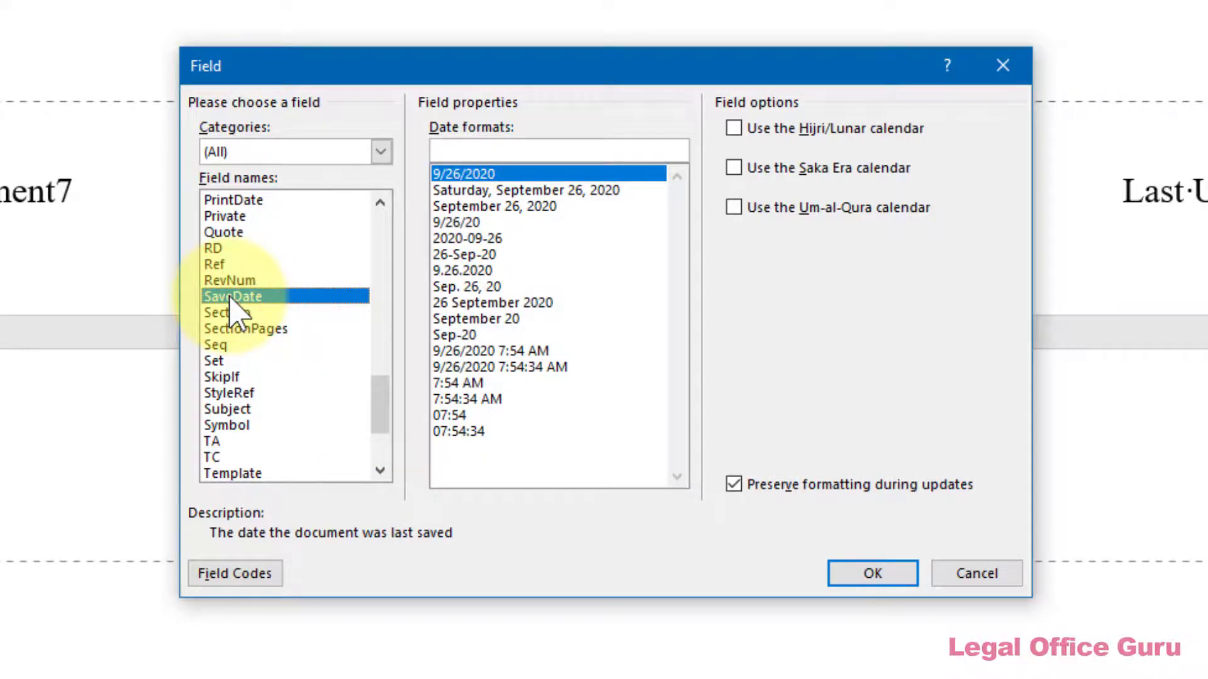
{"action": "left_click", "coordinate": [478, 351]}
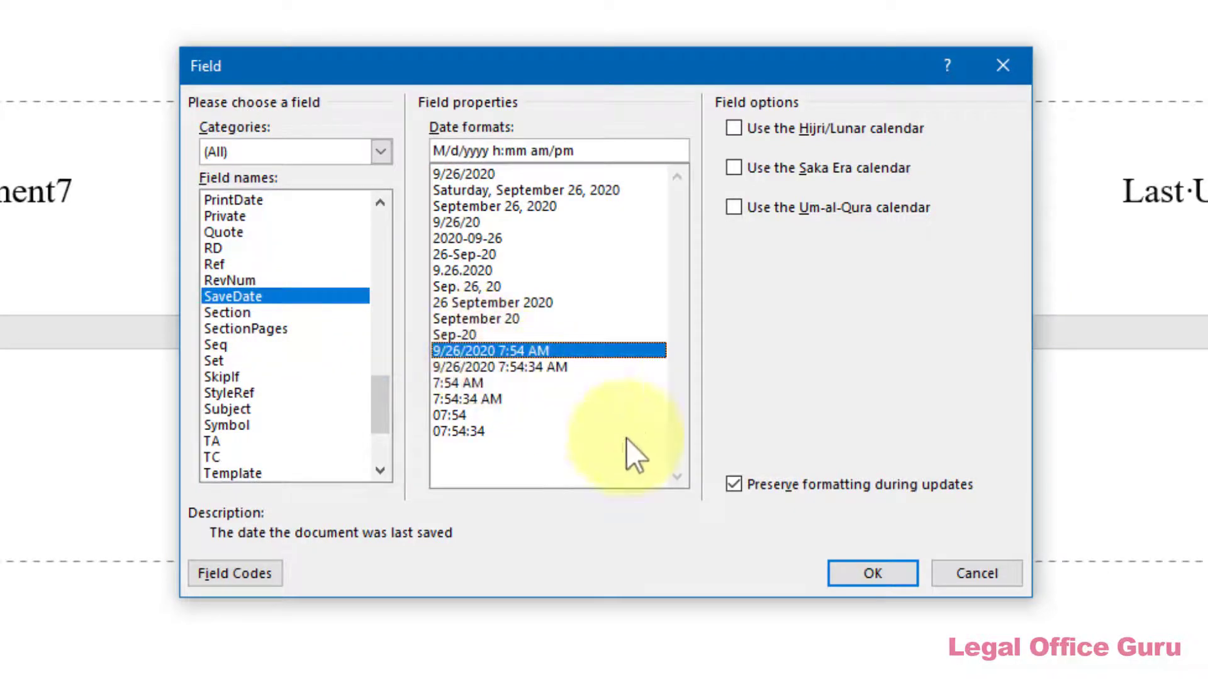
{"action": "left_click", "coordinate": [851, 572]}
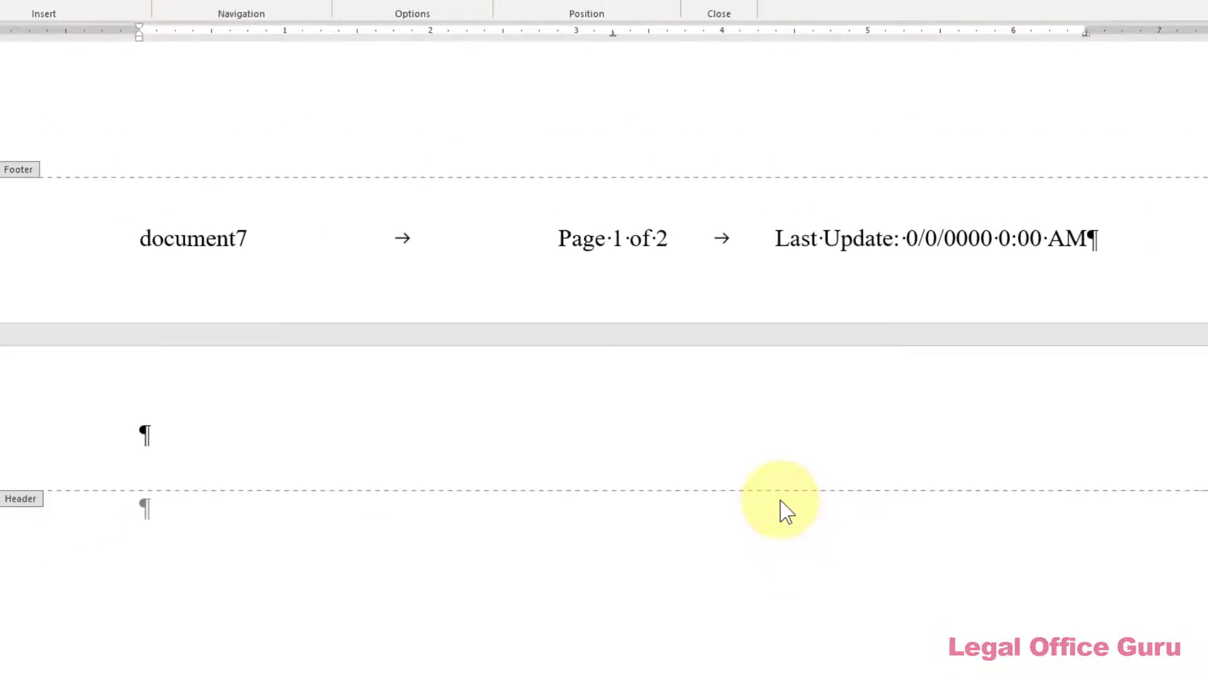
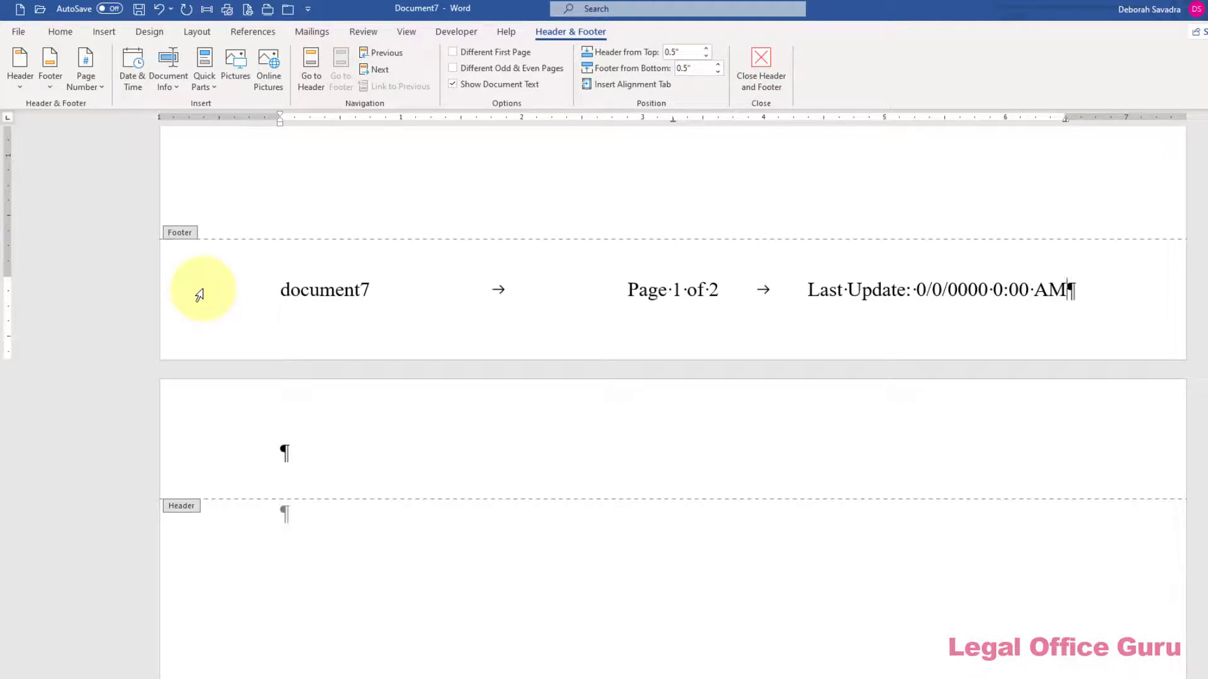
Select the footer line without its paragraph mark and start a new building block from it named "Favorite Footer"
{"action": "left_click", "coordinate": [199, 294]}
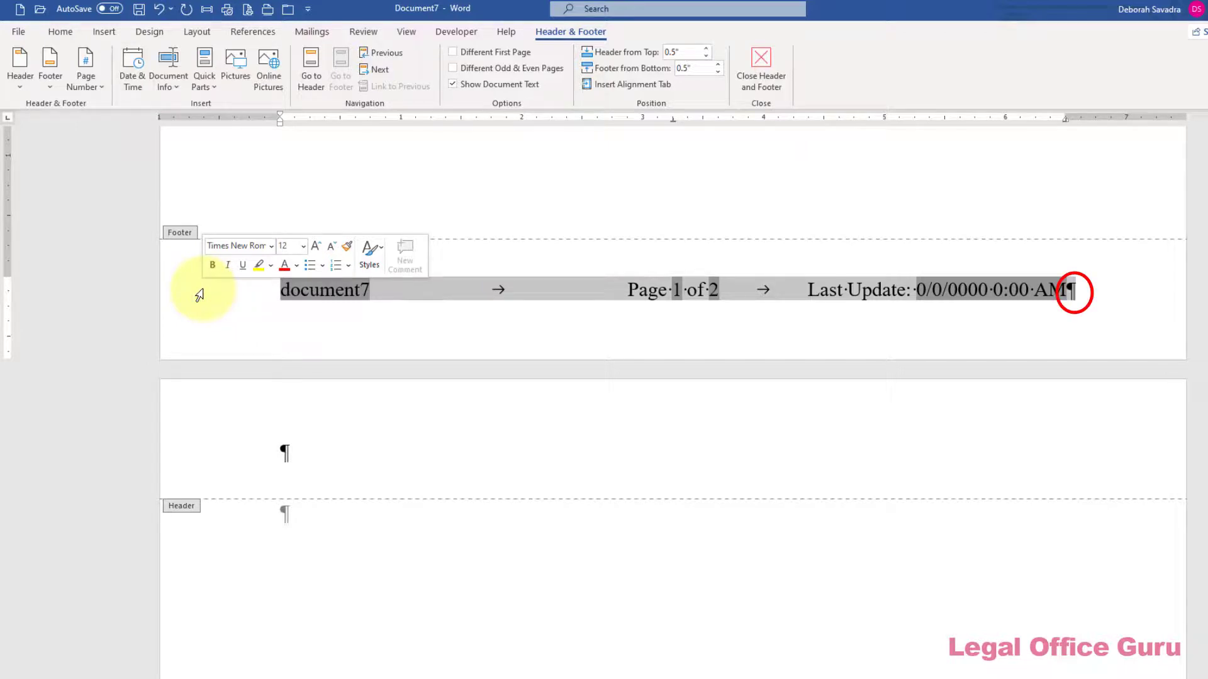
{"action": "key", "text": "shift+Left"}
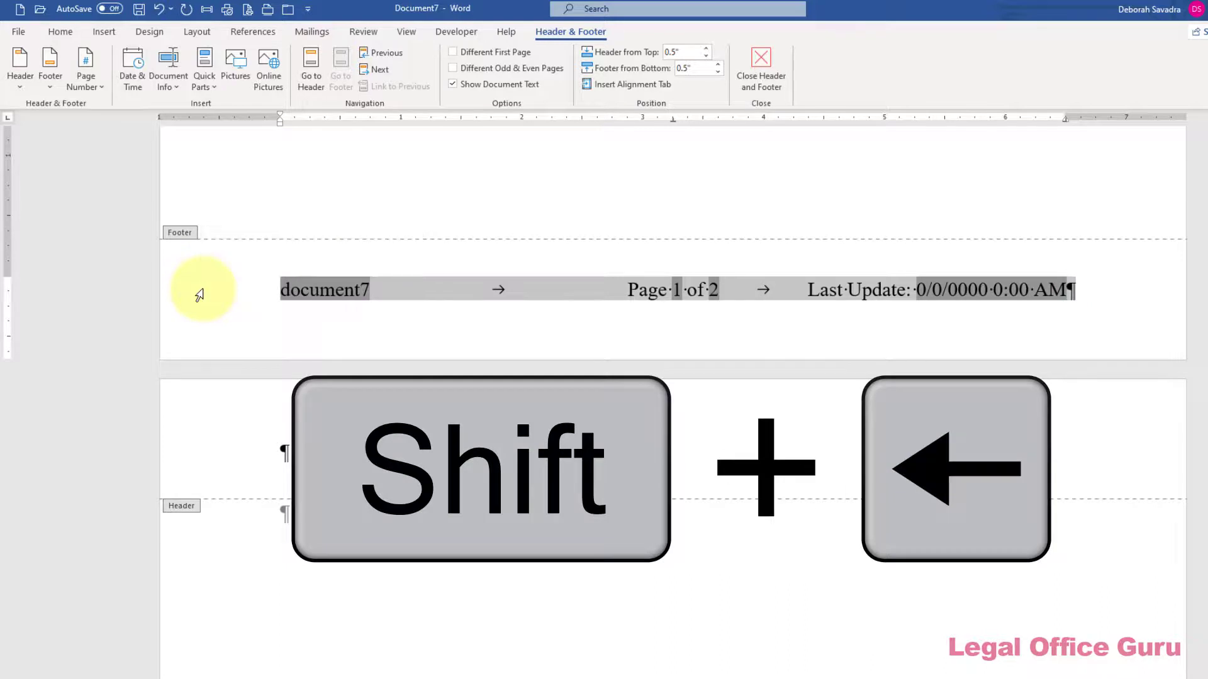
{"action": "key", "text": "shift+Left"}
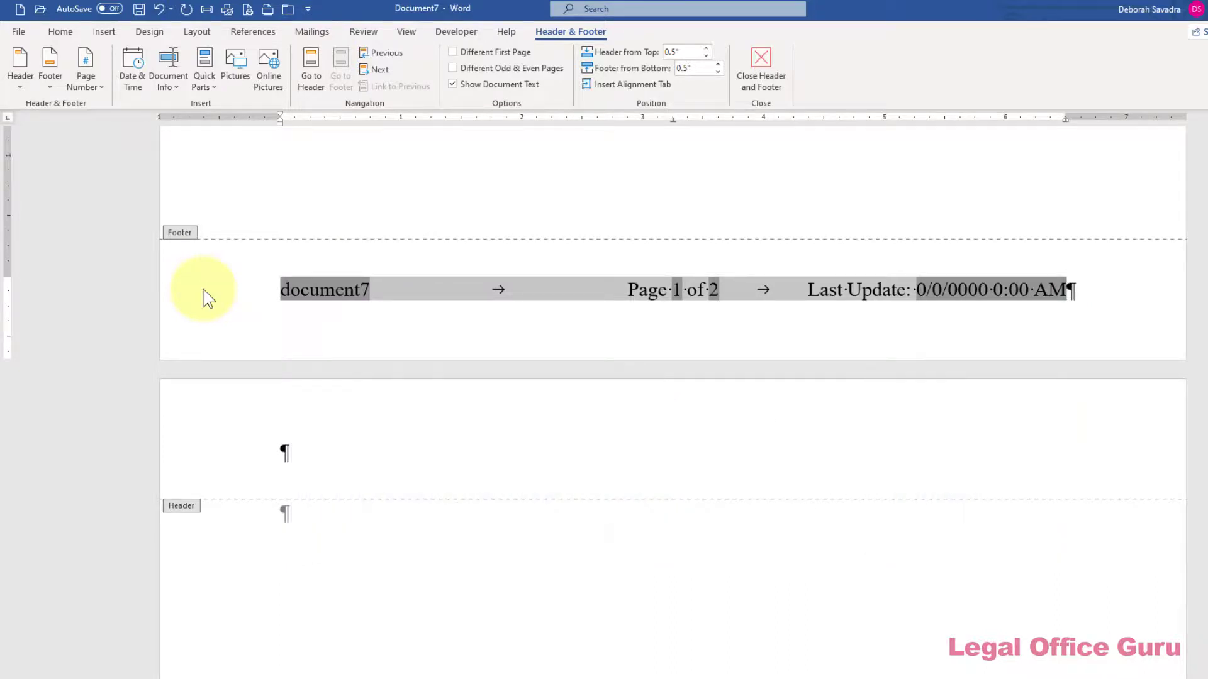
{"action": "left_click", "coordinate": [210, 87]}
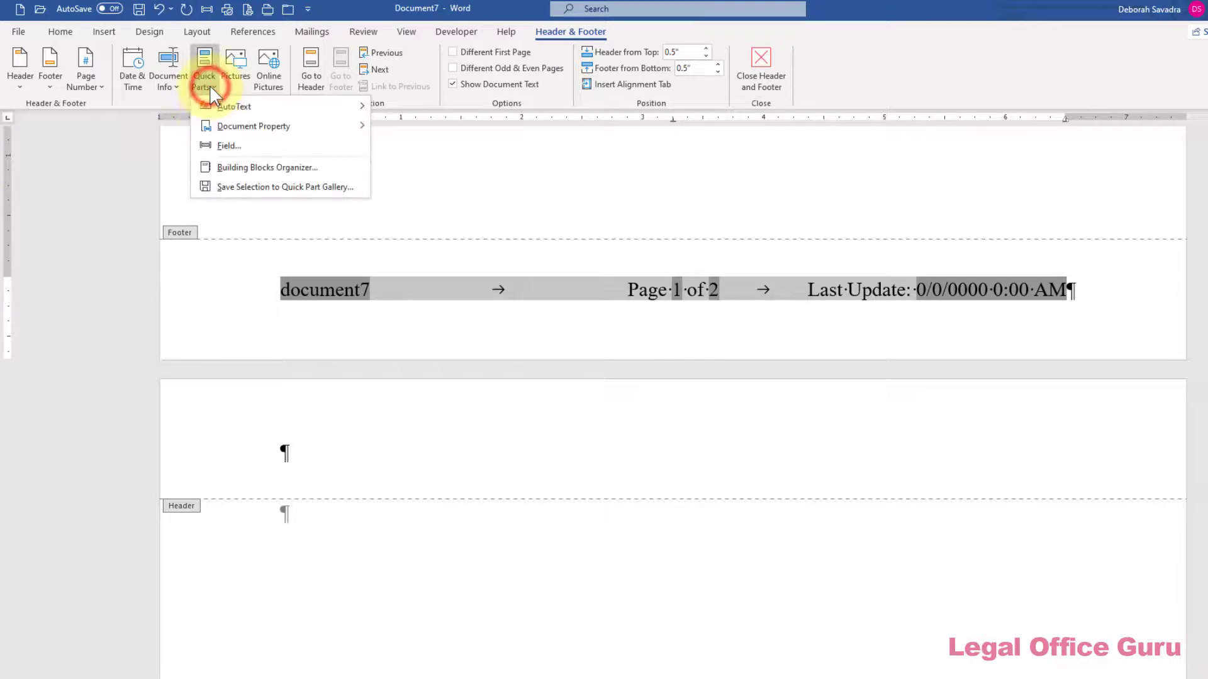
{"action": "left_click", "coordinate": [239, 186]}
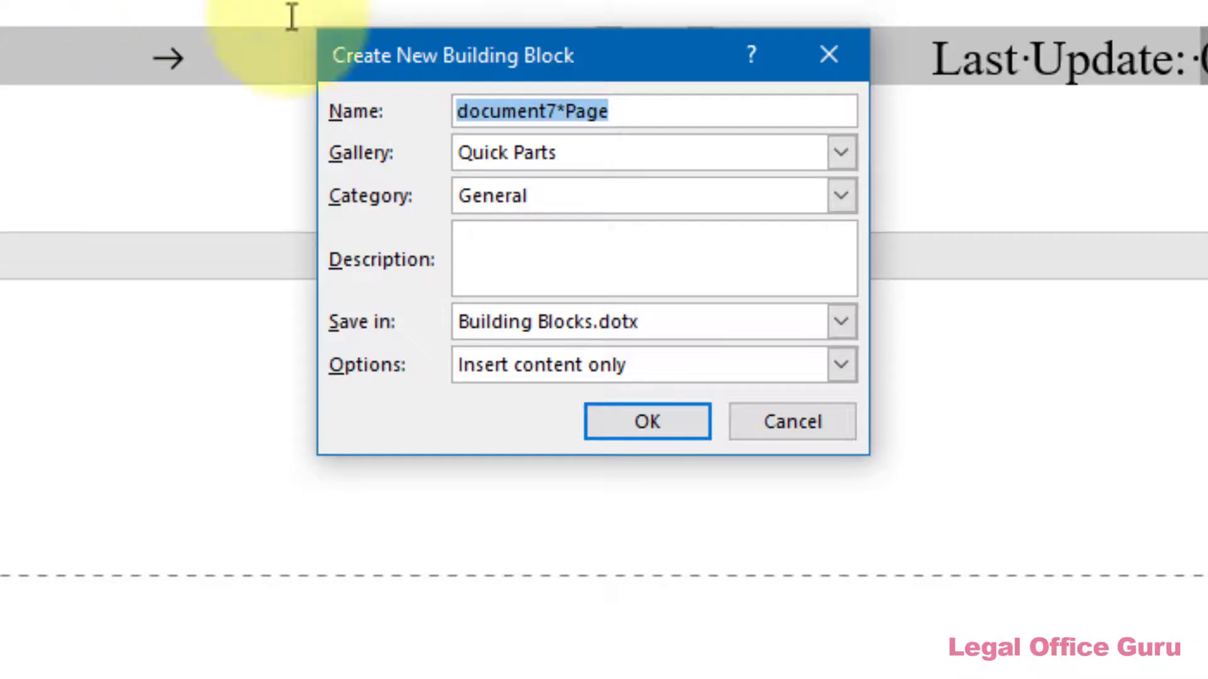
{"action": "left_click", "coordinate": [650, 116]}
{"action": "key", "text": "ctrl+a"}
{"action": "type", "text": "Favorite Footer"}
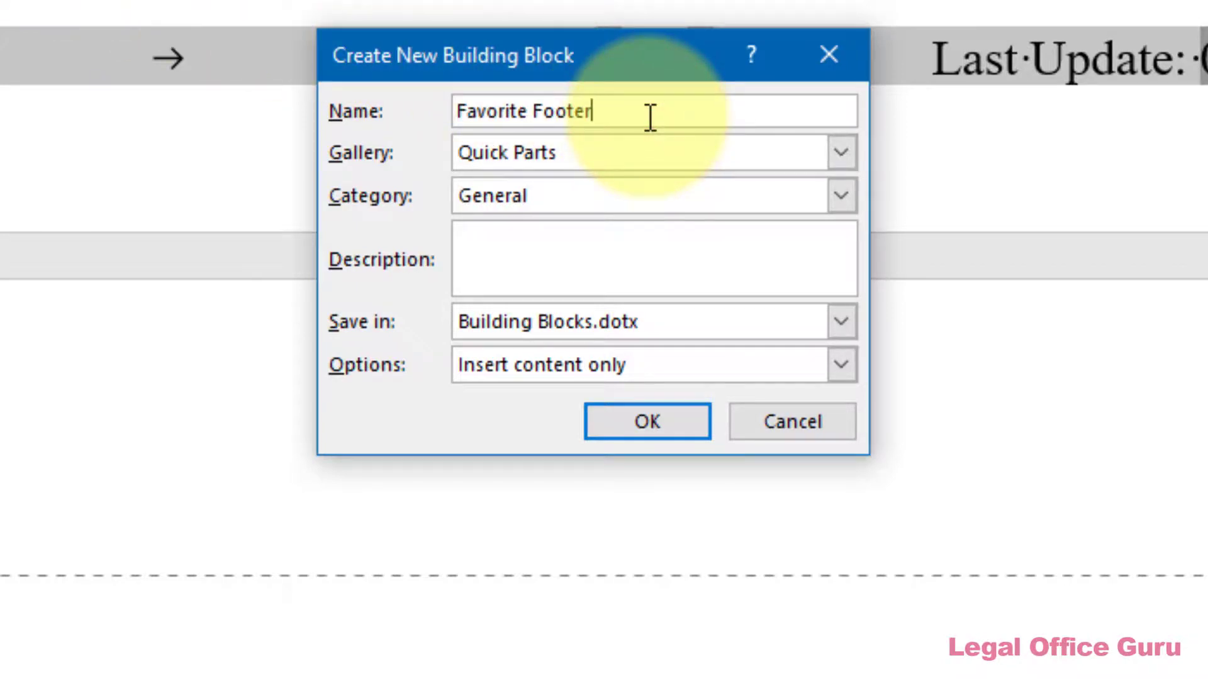
{"action": "left_click", "coordinate": [841, 153]}
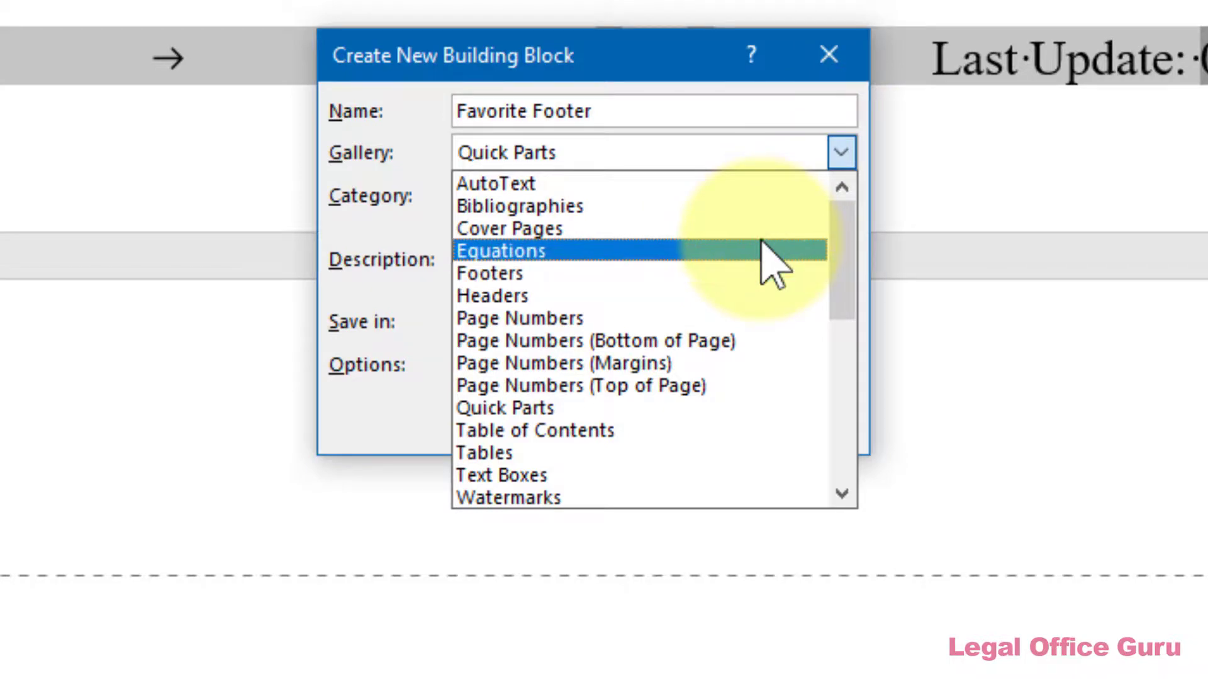
{"action": "left_click", "coordinate": [755, 271]}
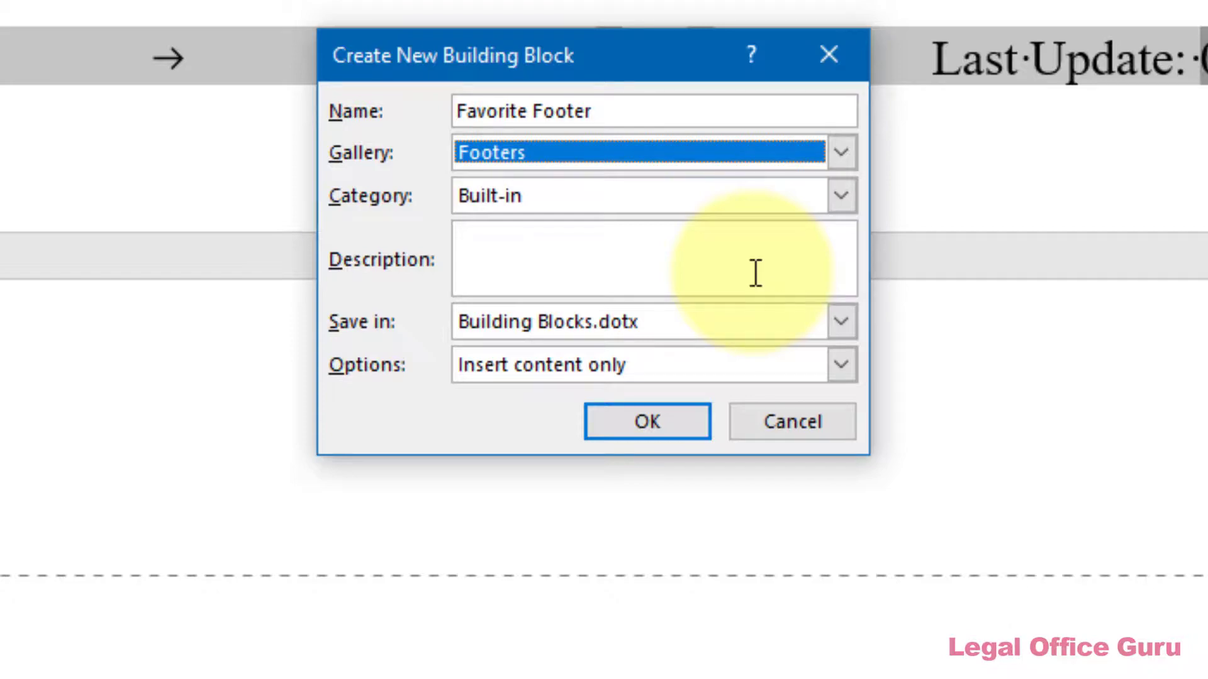
{"action": "left_click", "coordinate": [849, 203]}
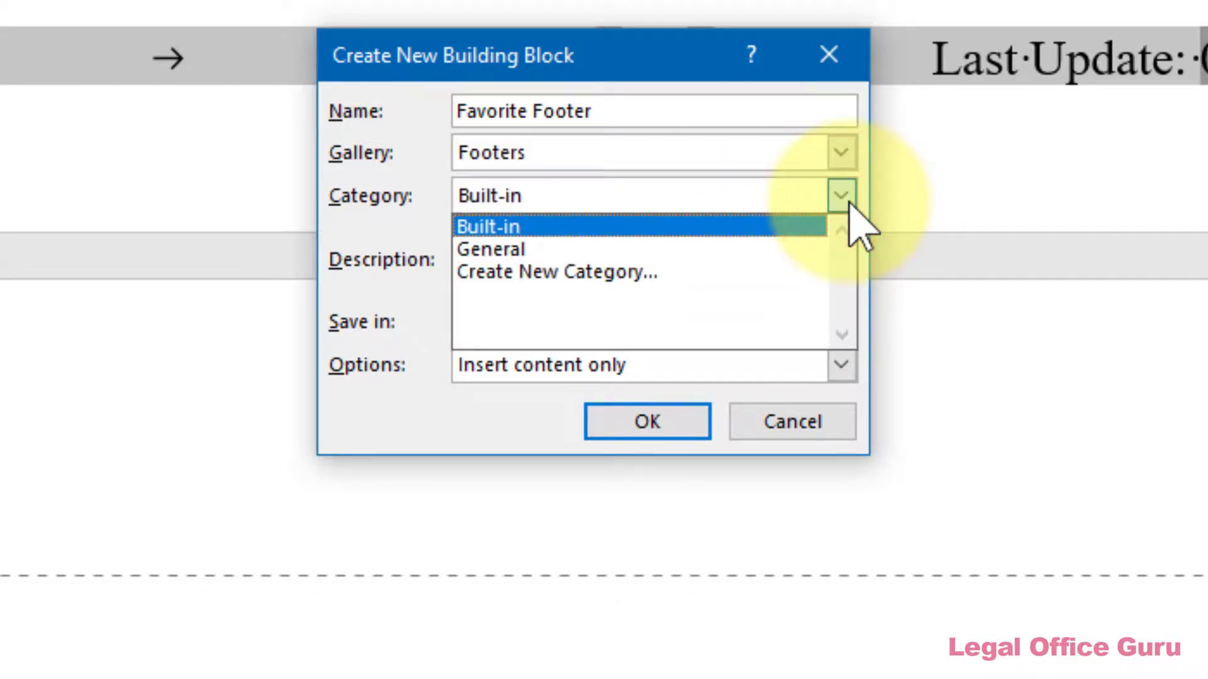
{"action": "left_click", "coordinate": [724, 272]}
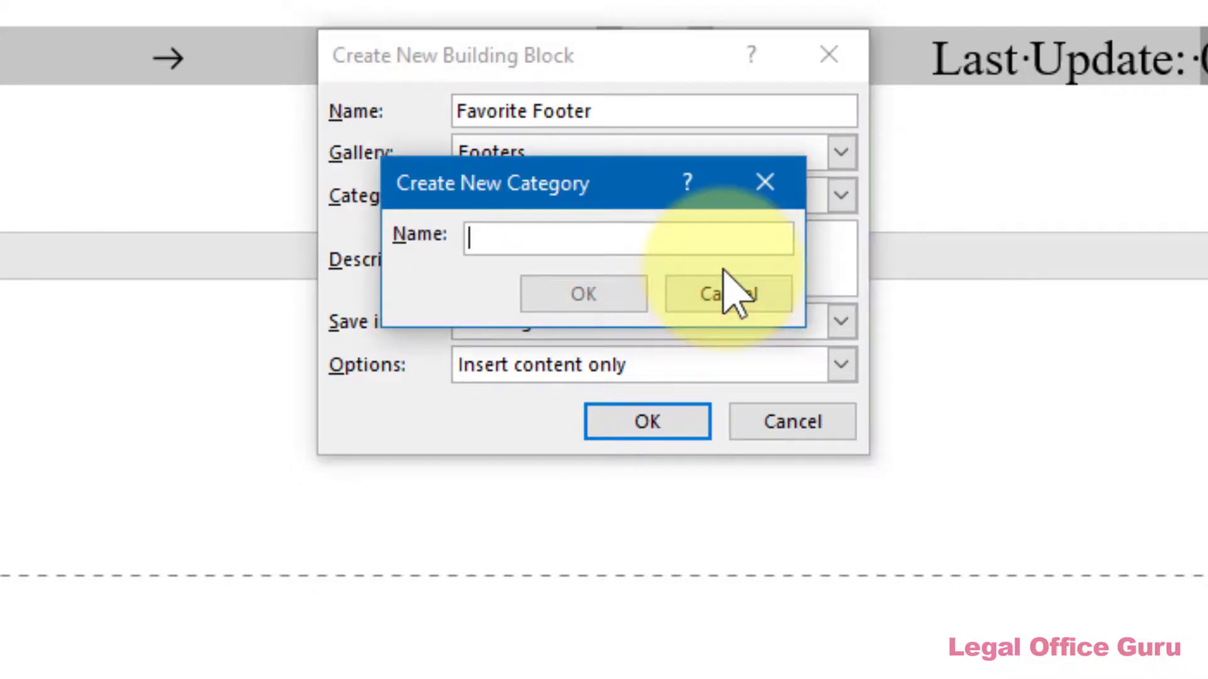
{"action": "type", "text": "@DES"}
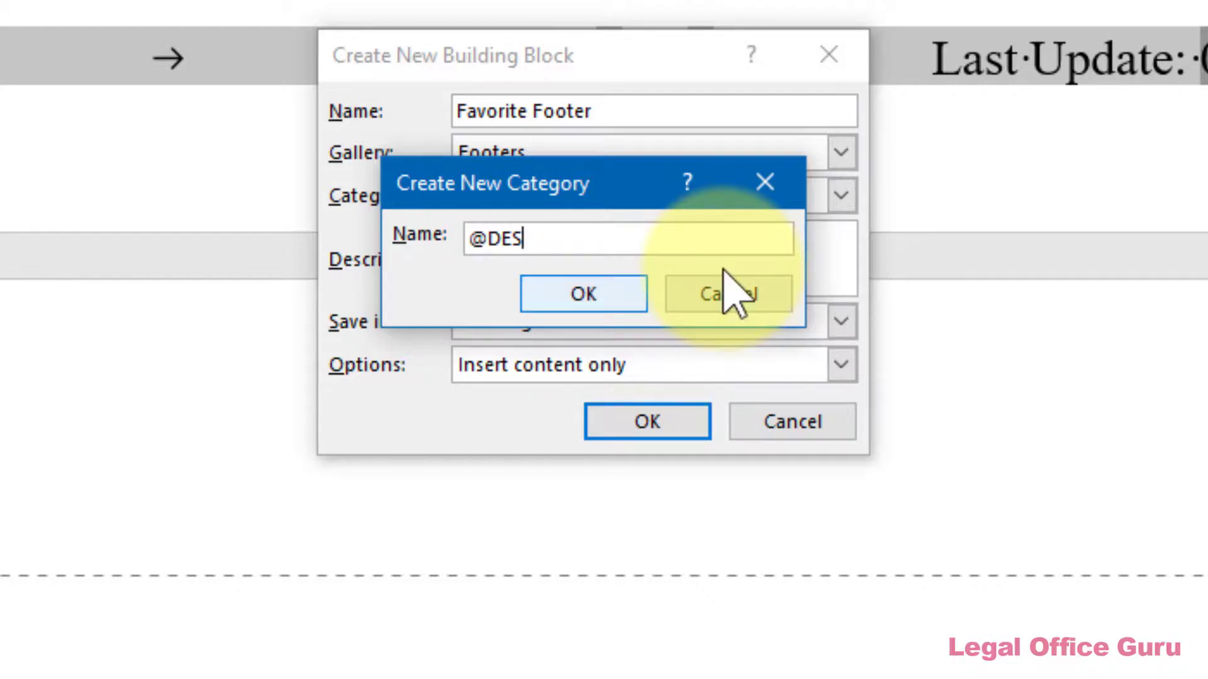
{"action": "left_click", "coordinate": [621, 291]}
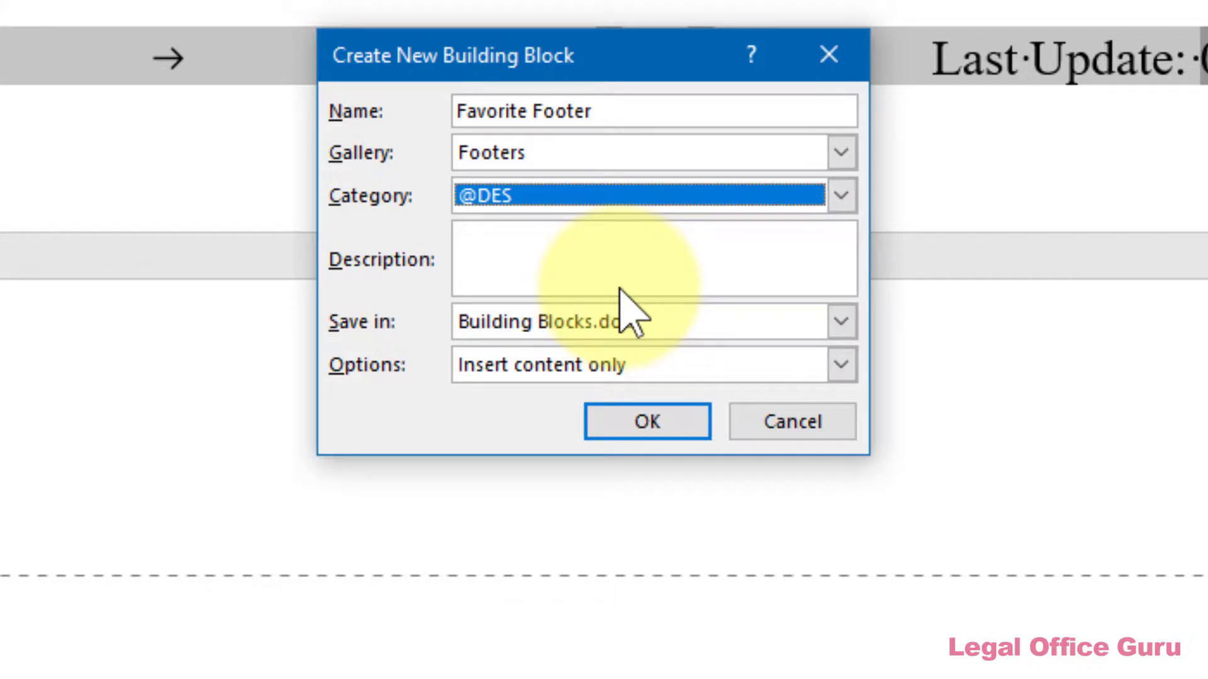
Save the building block in Building Blocks.dotx and return to the document body
{"action": "left_click", "coordinate": [841, 322]}
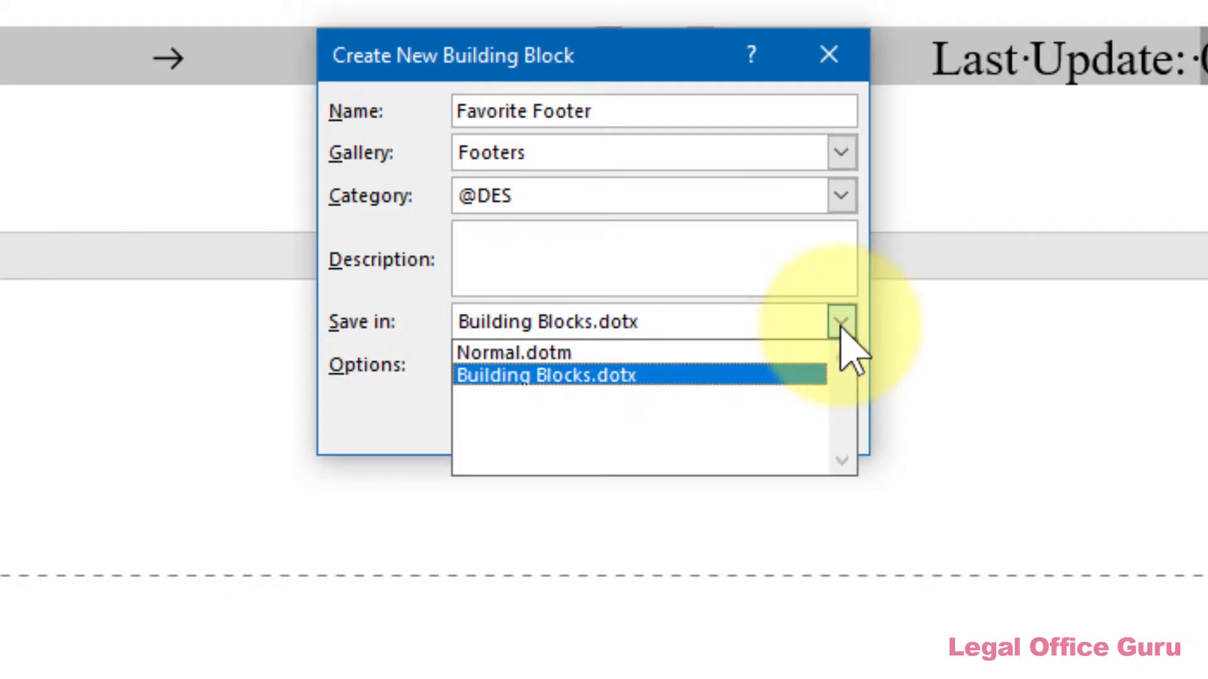
{"action": "left_click", "coordinate": [841, 322]}
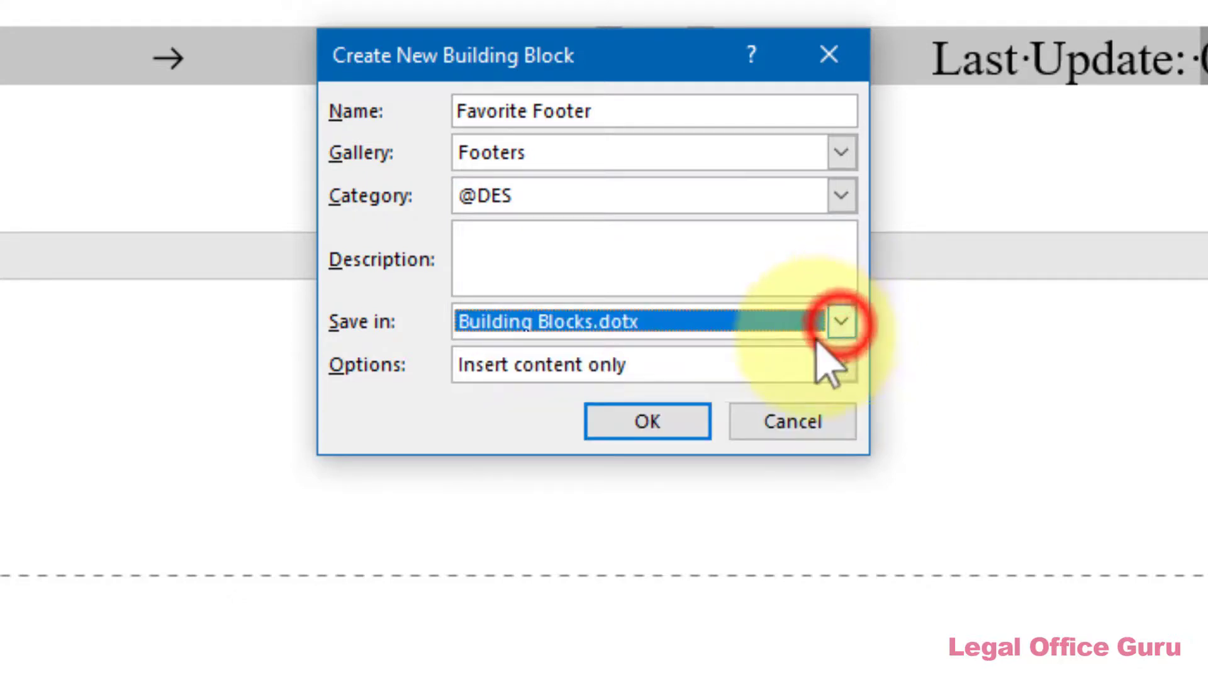
{"action": "left_click", "coordinate": [669, 420]}
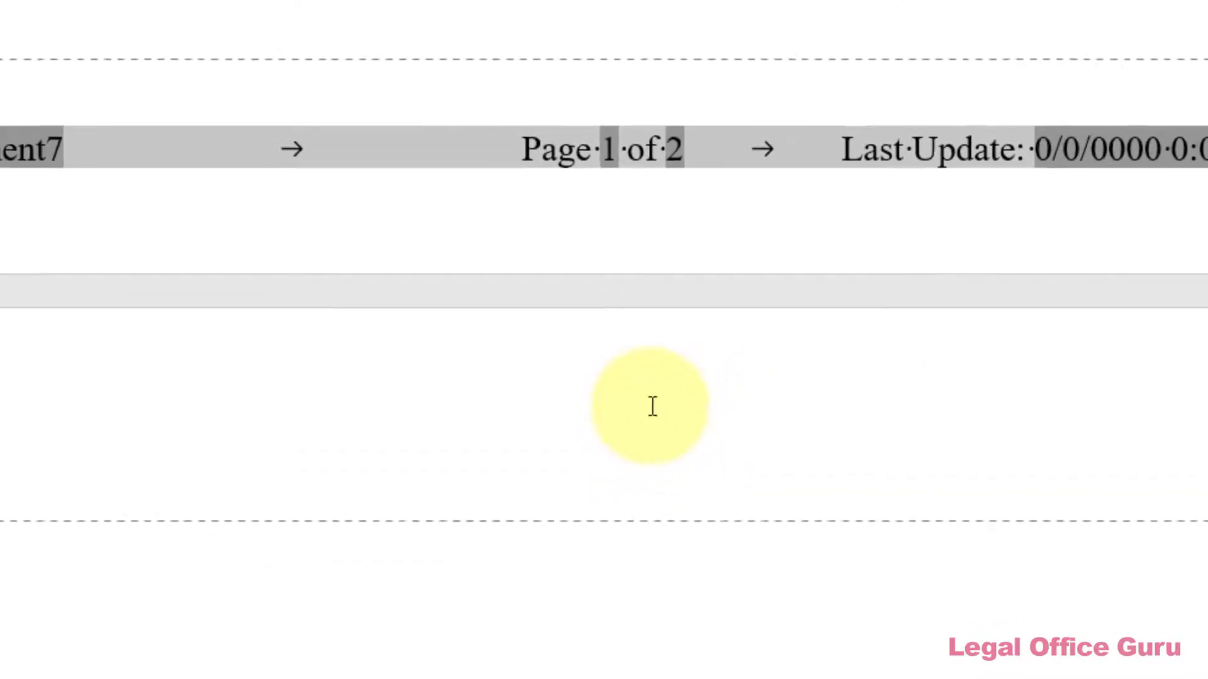
{"action": "left_click", "coordinate": [685, 63]}
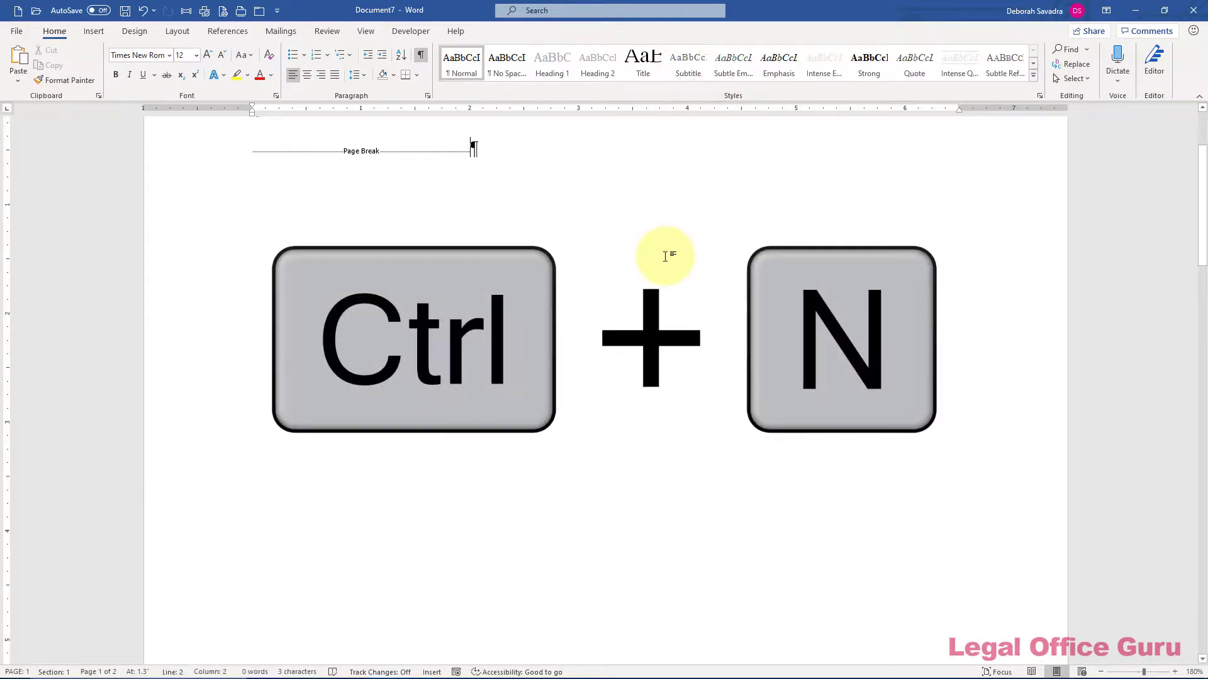
Create a new blank document and insert the "Favorite Footer" building block as its footer
{"action": "key", "text": "ctrl+n"}
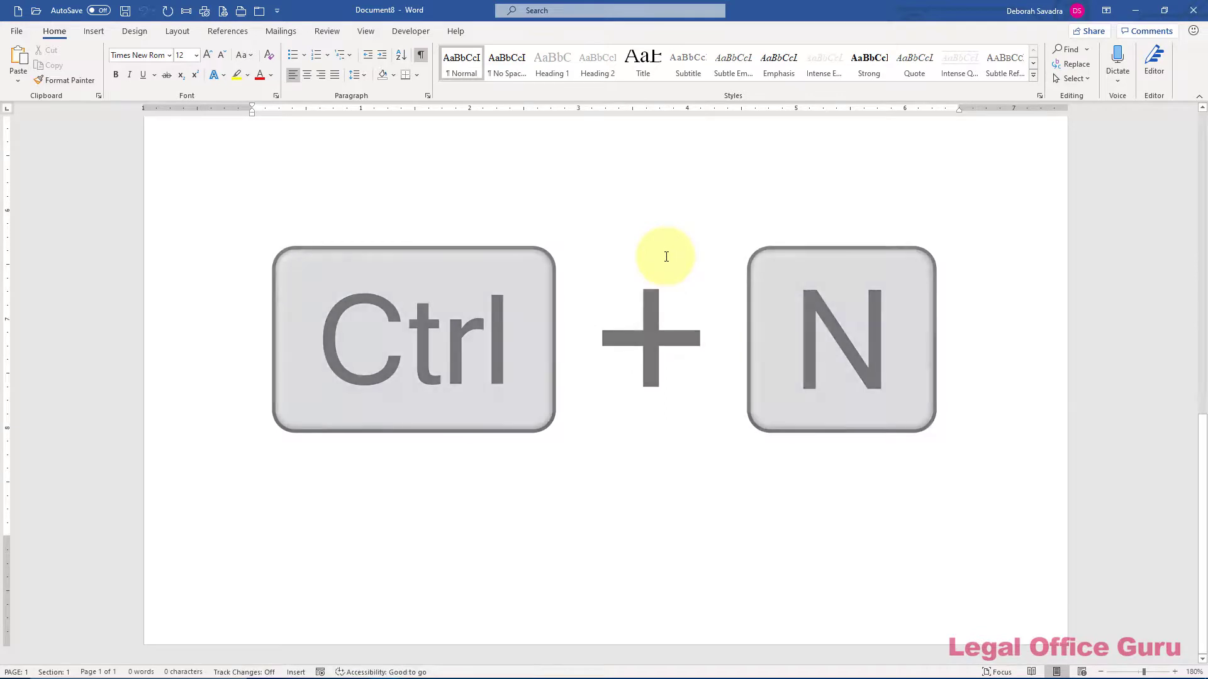
{"action": "left_click", "coordinate": [103, 35]}
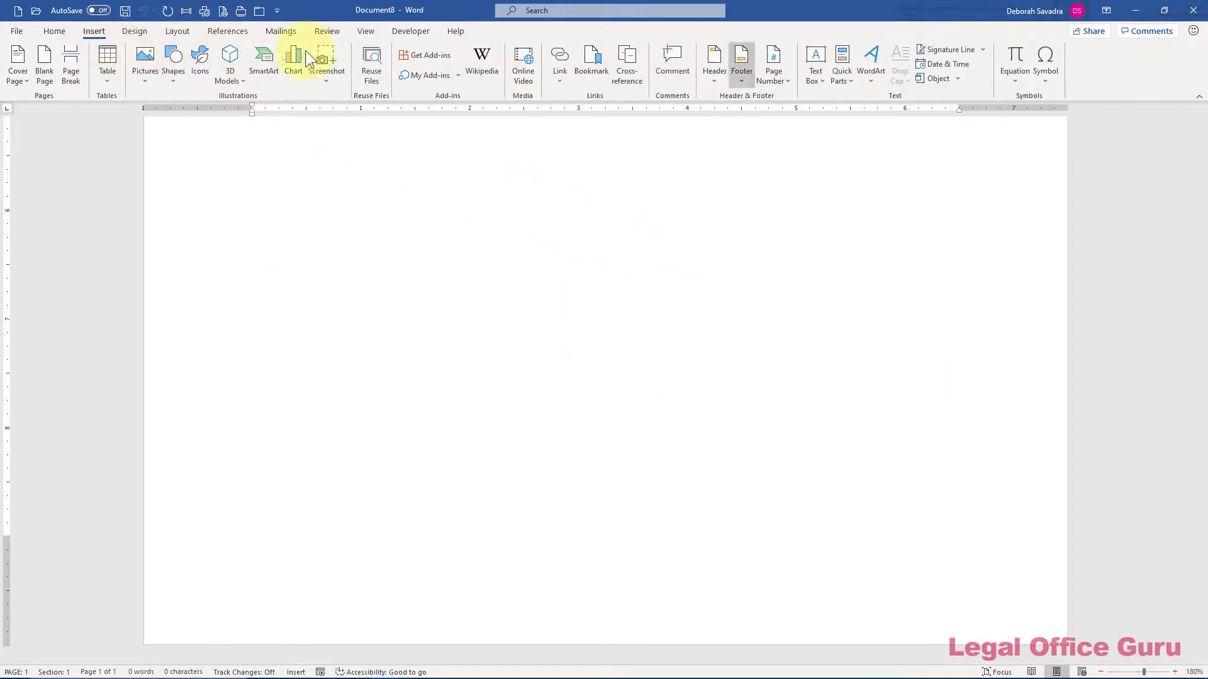
{"action": "left_click", "coordinate": [740, 71]}
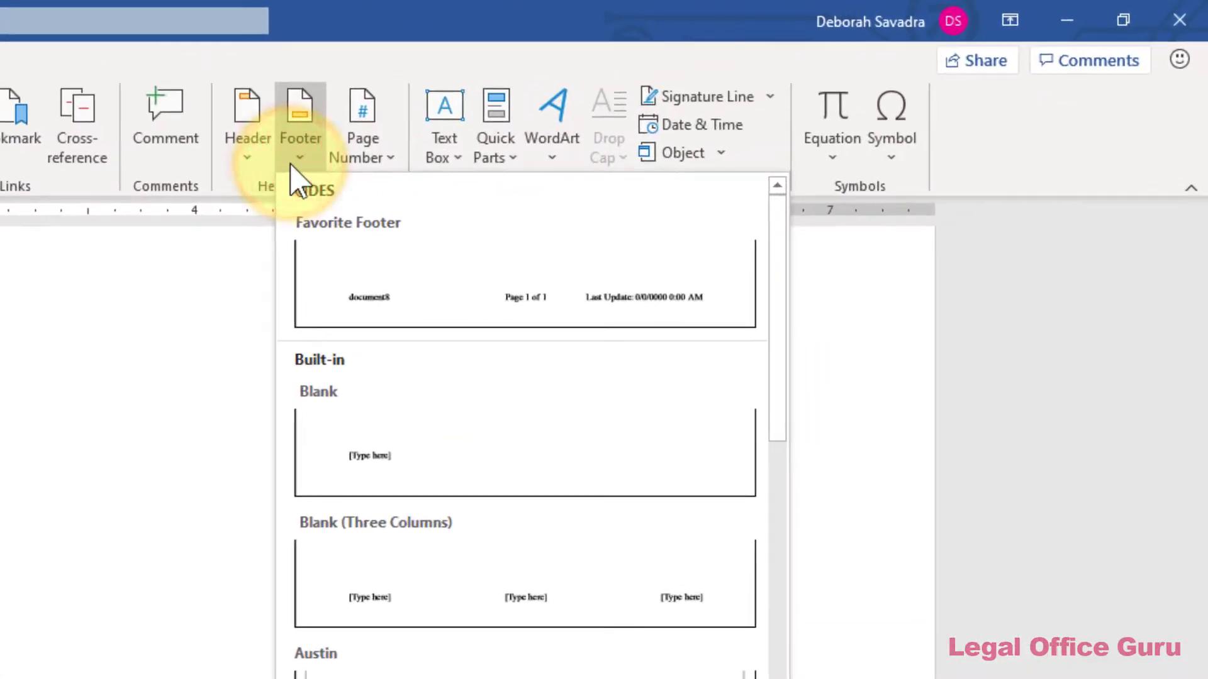
{"action": "left_click", "coordinate": [416, 254]}
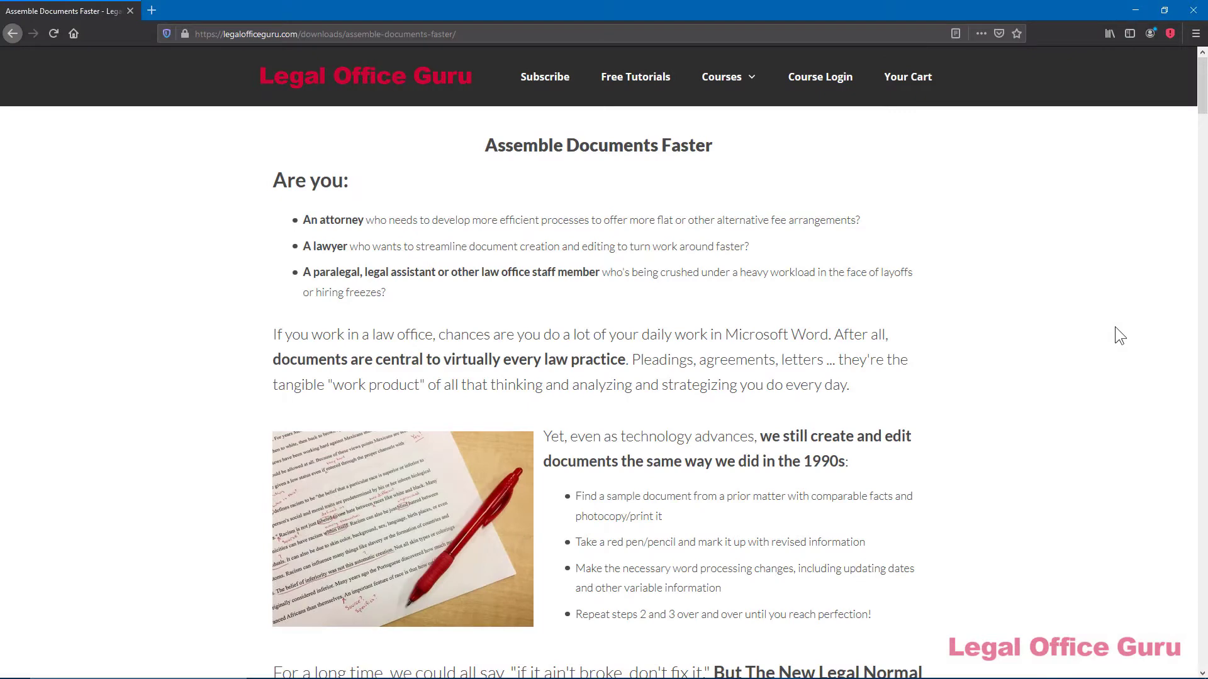
In the browser, read through the Assemble Documents Faster course page on legalofficeguru.com
{"action": "scroll", "coordinate": [1115, 327], "scroll_direction": "down", "scroll_amount": 10}
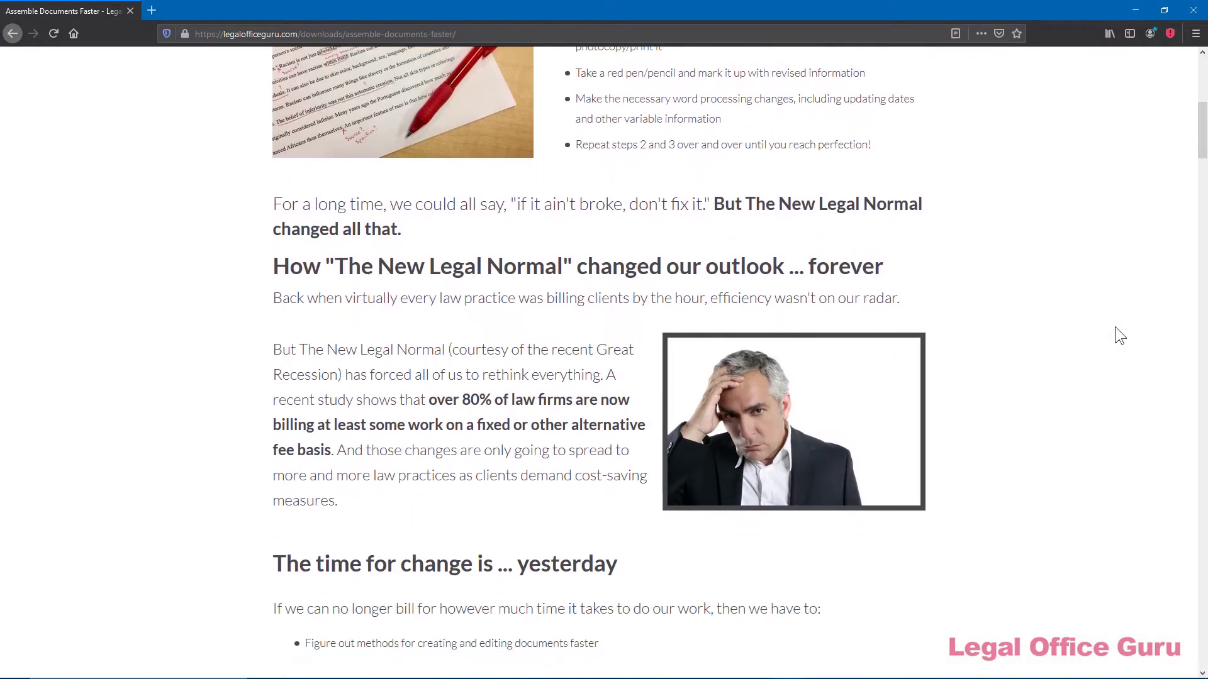
{"action": "scroll", "coordinate": [1114, 327], "scroll_direction": "down", "scroll_amount": 12}
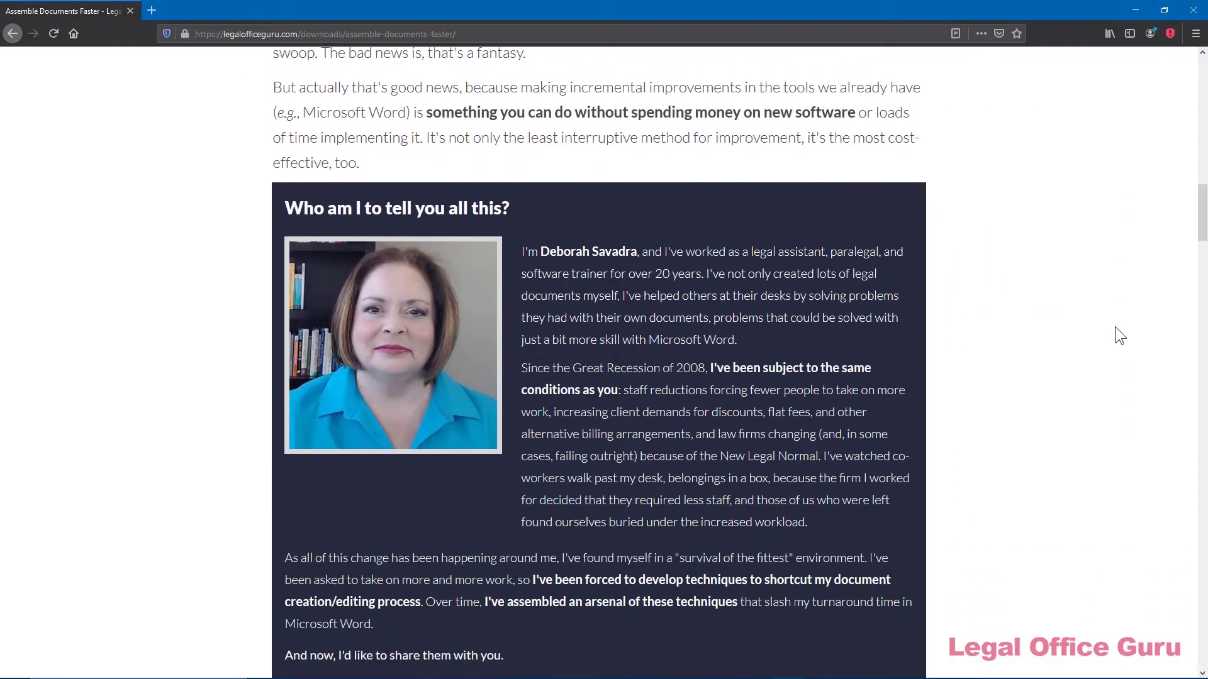
{"action": "scroll", "coordinate": [1115, 328], "scroll_direction": "down", "scroll_amount": 13}
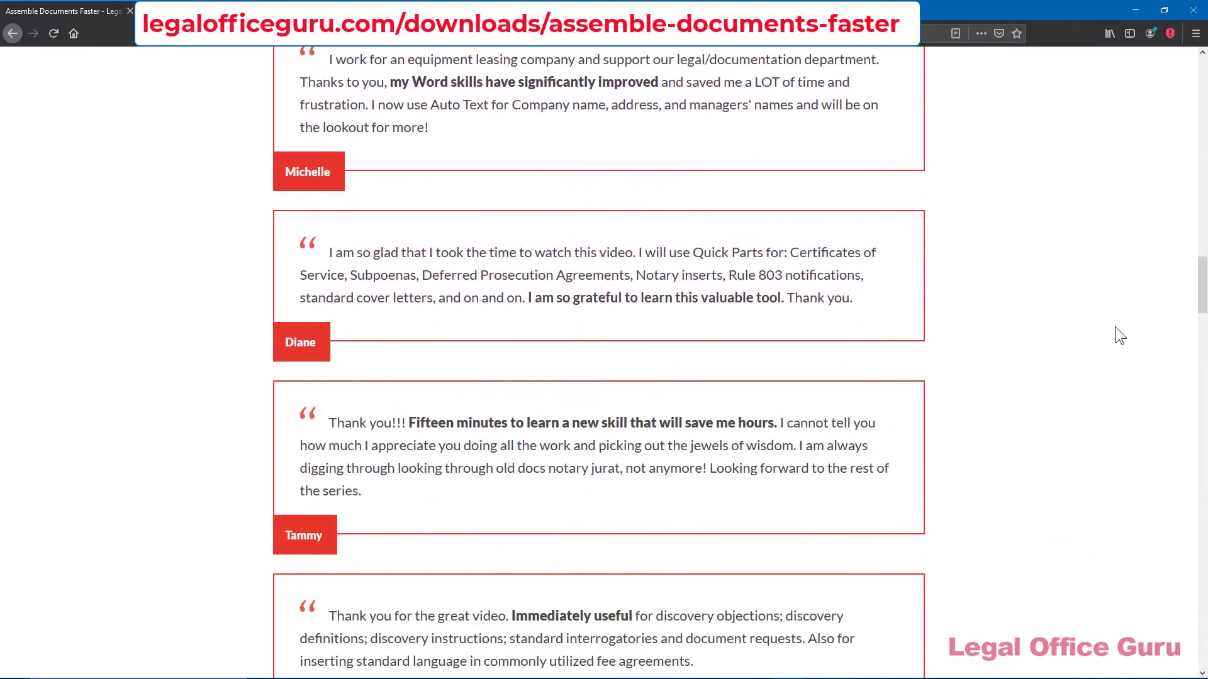
{"action": "scroll", "coordinate": [1115, 327], "scroll_direction": "down", "scroll_amount": 11}
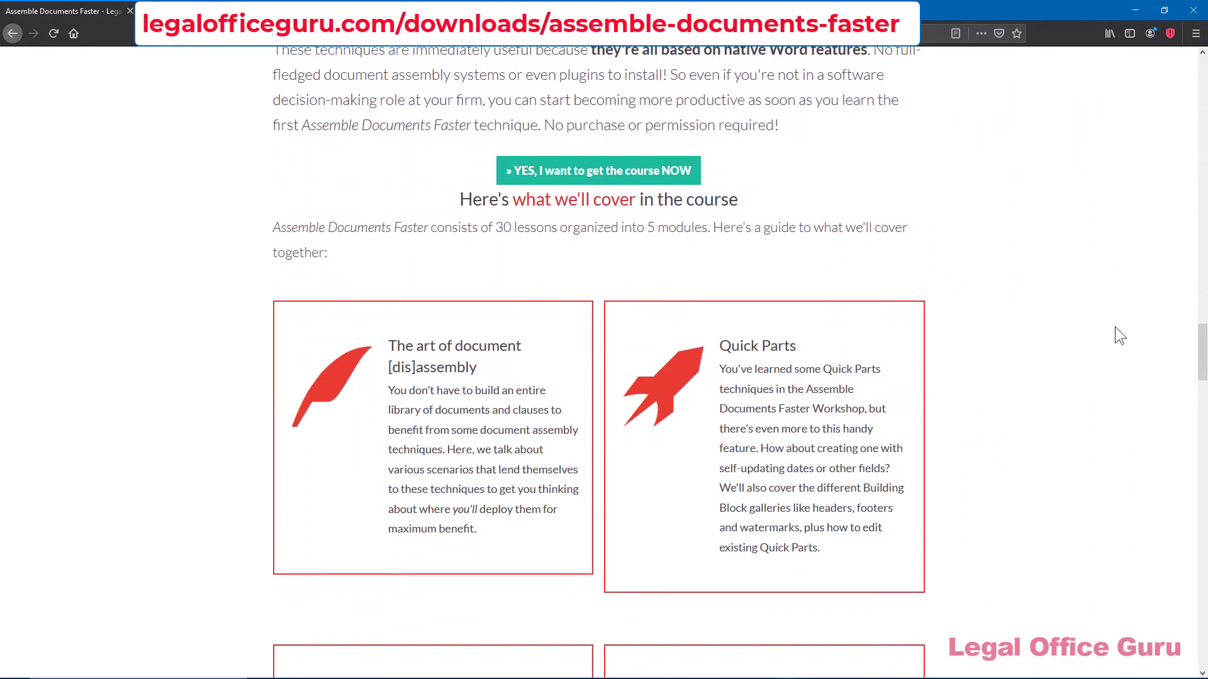
{"action": "scroll", "coordinate": [1115, 327], "scroll_direction": "down", "scroll_amount": 11}
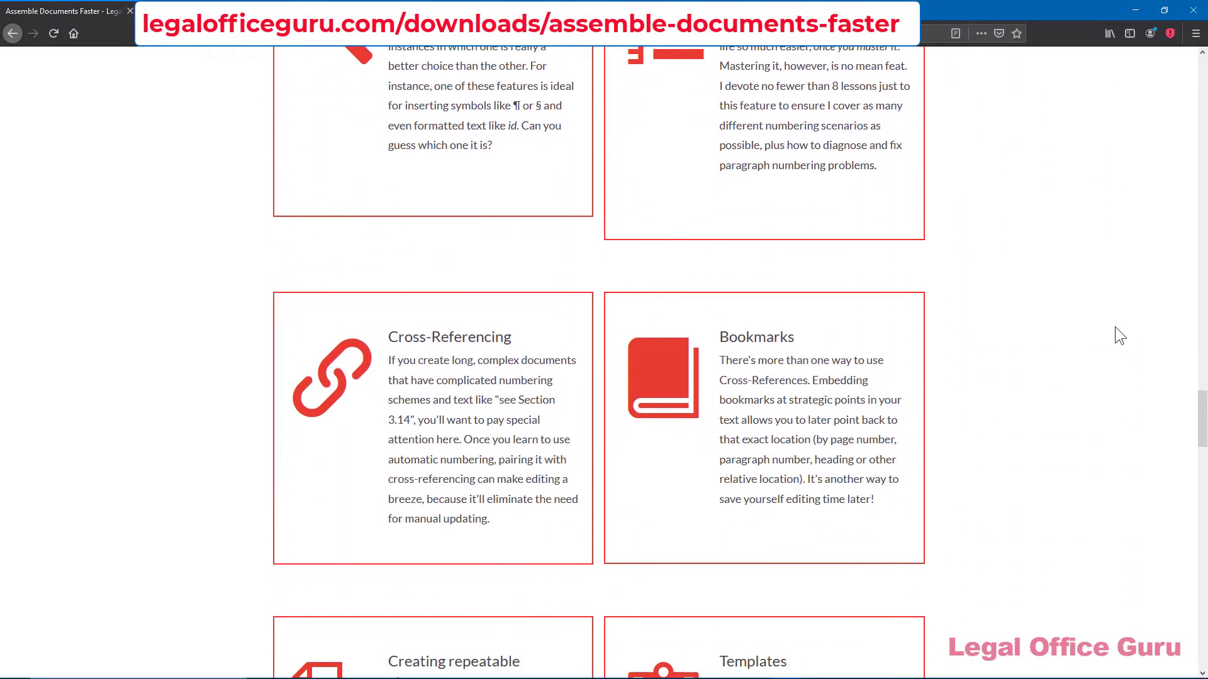
{"action": "scroll", "coordinate": [1115, 327], "scroll_direction": "down", "scroll_amount": 11}
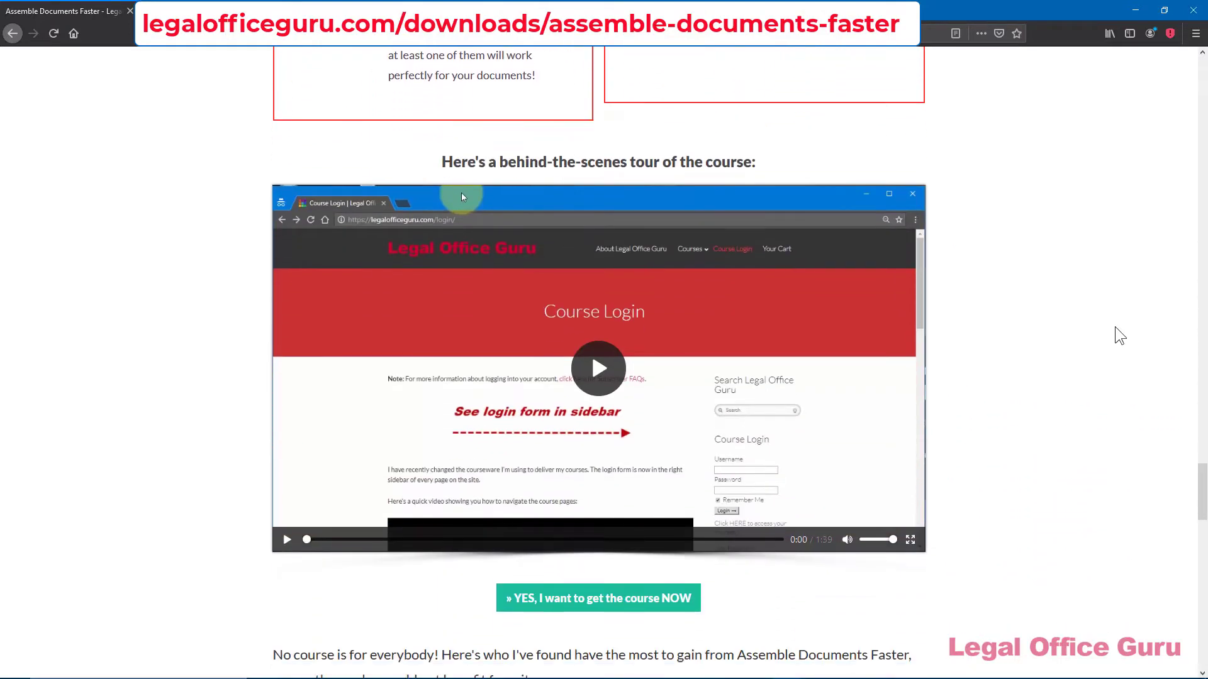
{"action": "scroll", "coordinate": [1114, 327], "scroll_direction": "down", "scroll_amount": 11}
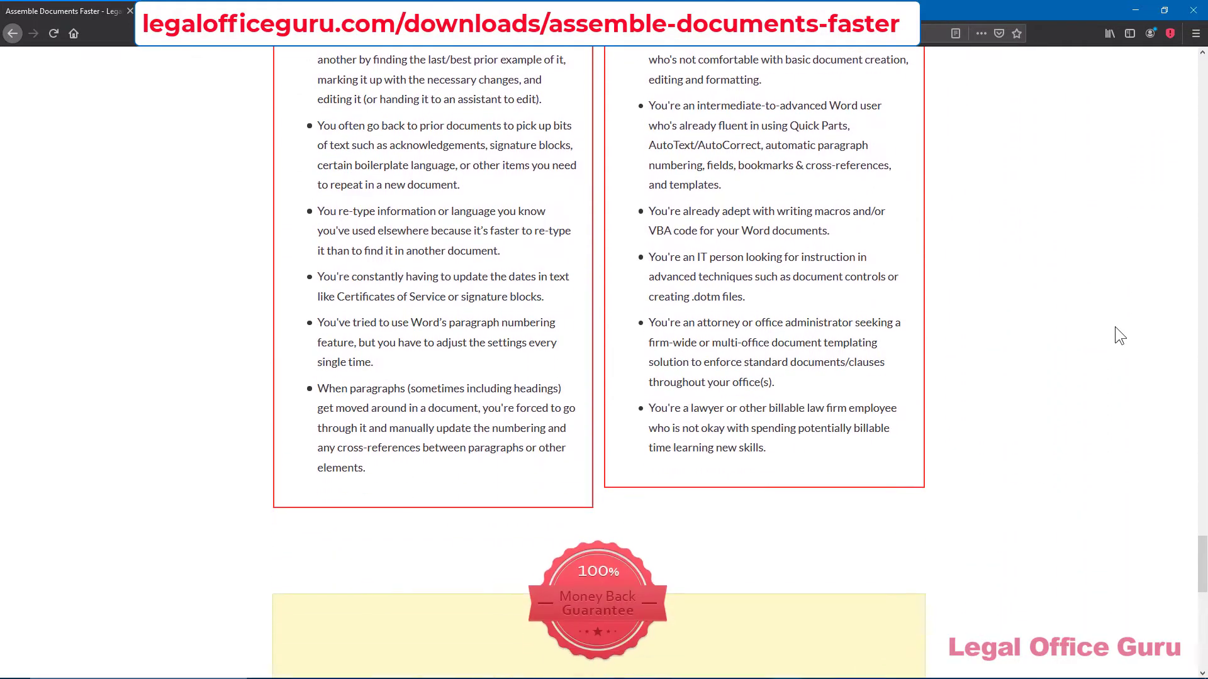
{"action": "scroll", "coordinate": [1115, 327], "scroll_direction": "down", "scroll_amount": 6}
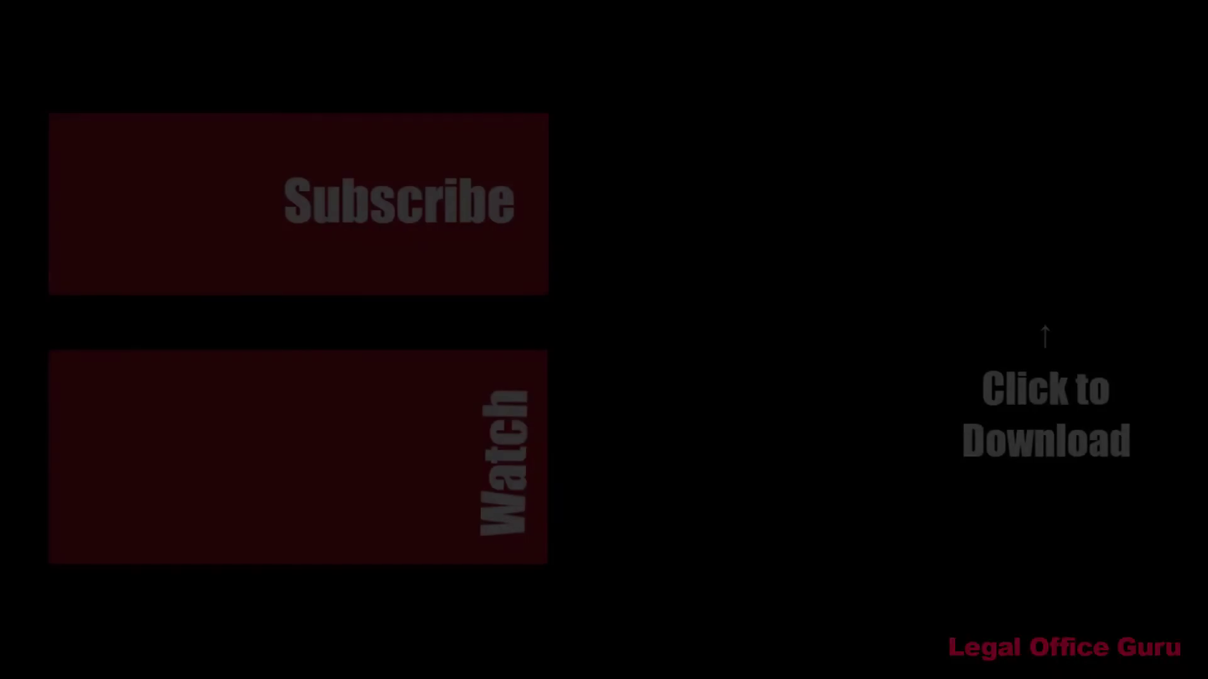